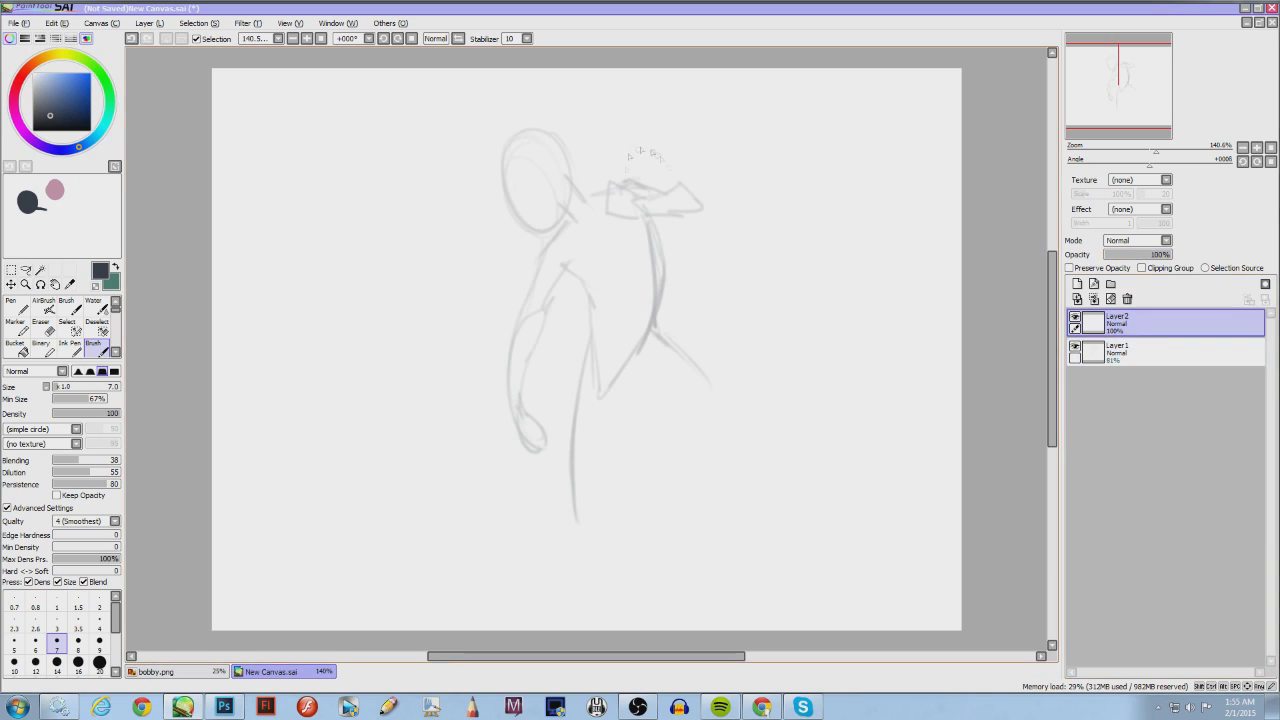
Undo the last head stroke and sketch the second key pose's torso on Layer2, hiding the first pose on Layer1
key("ctrl+z")
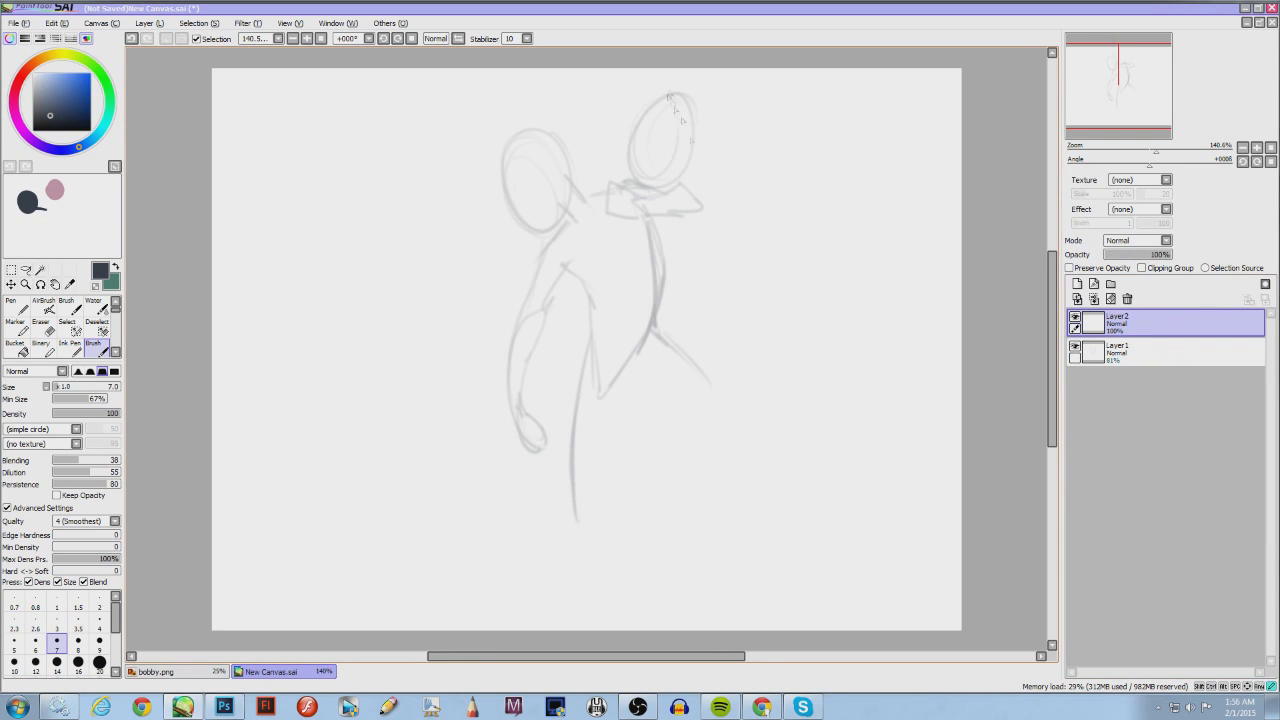
left_click_drag(700, 238, 655, 298)
left_click_drag(620, 212, 580, 292)
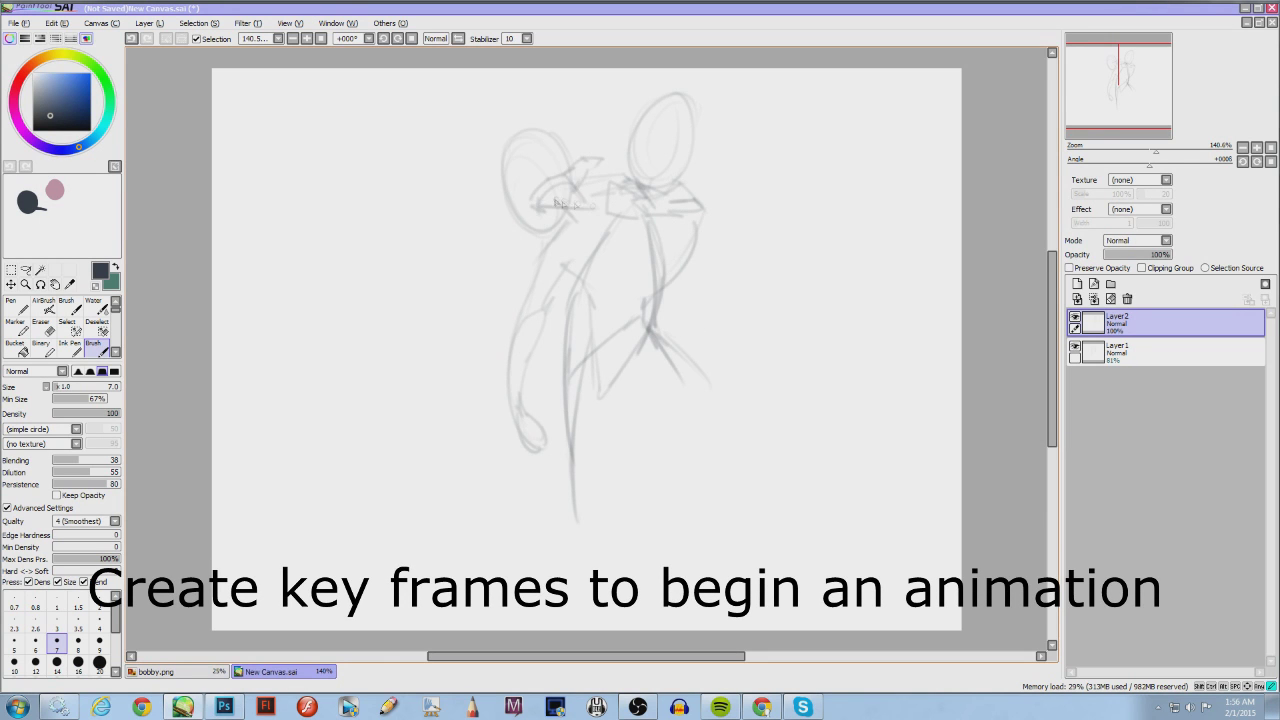
left_click(1075, 346)
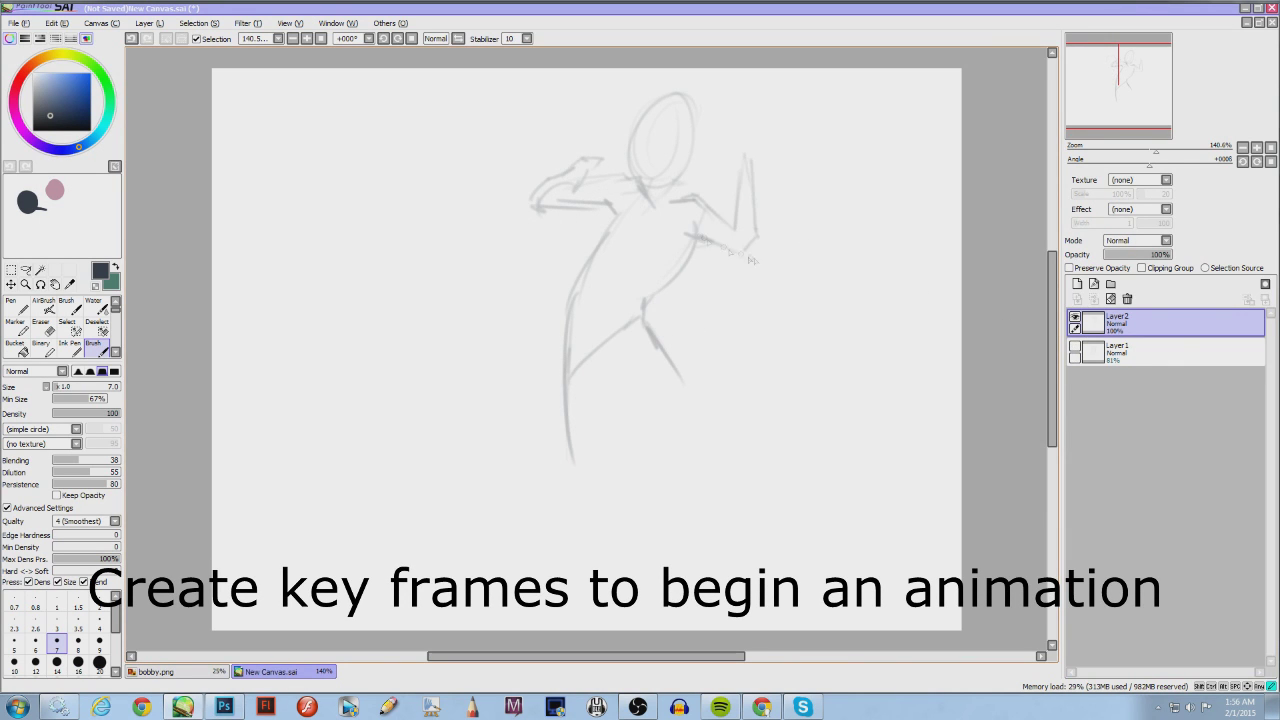
Compare the first two key poses, then add a new layer above Layer2 with Layer1 hidden
left_click(1130, 352)
left_click(1075, 346)
left_click(1075, 317)
left_click(1074, 317)
left_click(1117, 320)
left_click(1077, 284)
left_click(1074, 375)
Sketch the third key pose on Layer3: a figure leaning forward with head, outstretched arm and bent leg
mouse_move(456, 132)
left_mouse_down()
mouse_move(440, 128)
mouse_move(495, 195)
left_mouse_up()
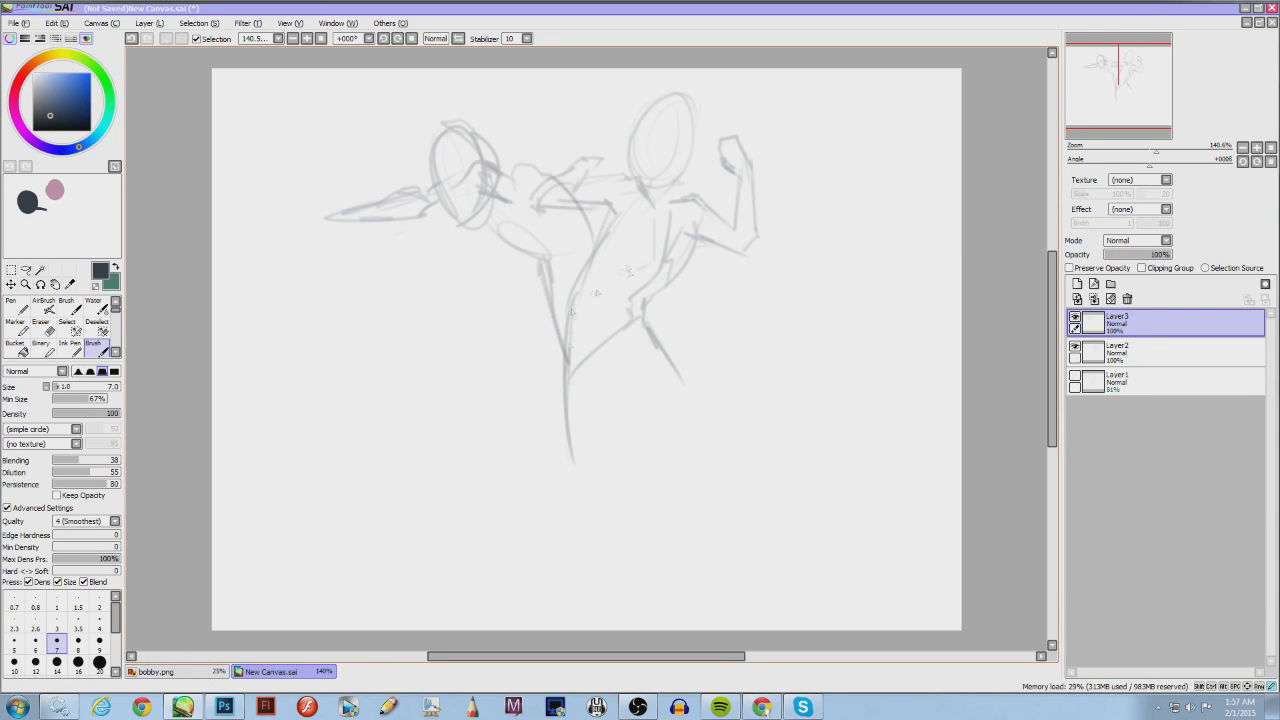
left_click_drag(548, 303, 557, 360)
left_click_drag(567, 345, 615, 292)
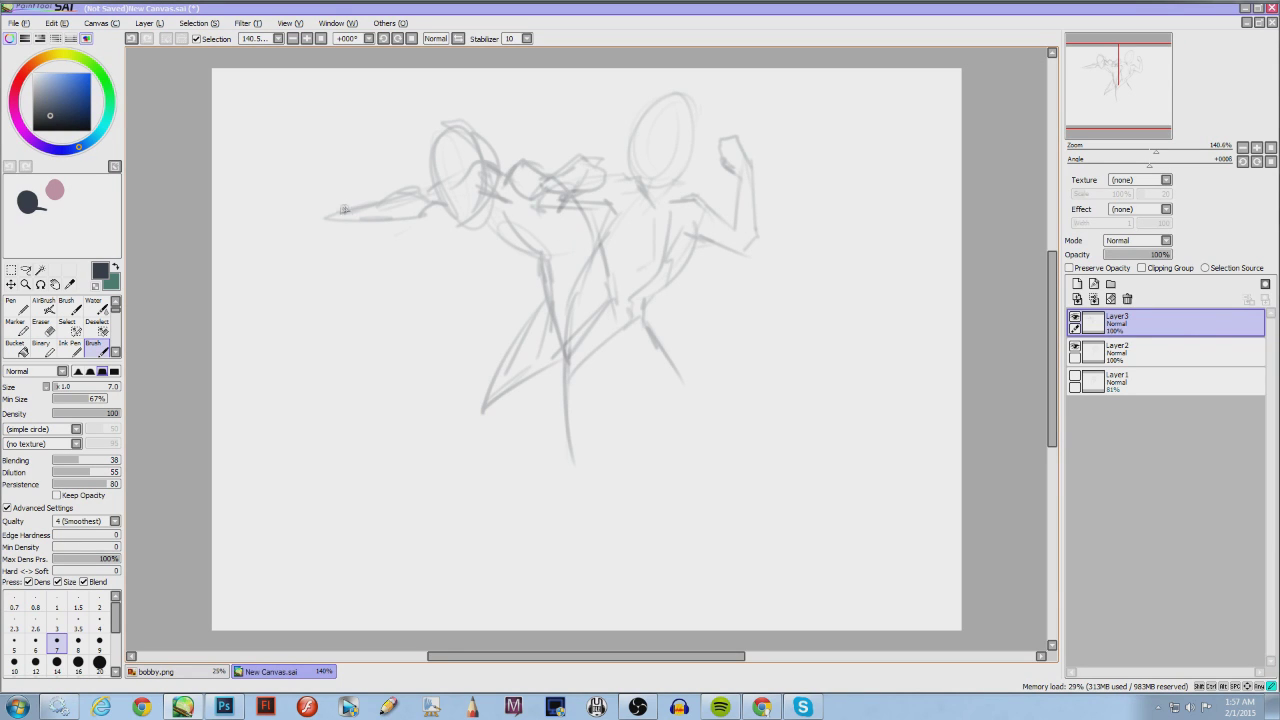
Check the motion between the three key poses by showing and hiding Layer1, Layer2 and Layer3
left_click(1075, 375)
left_click(1075, 316)
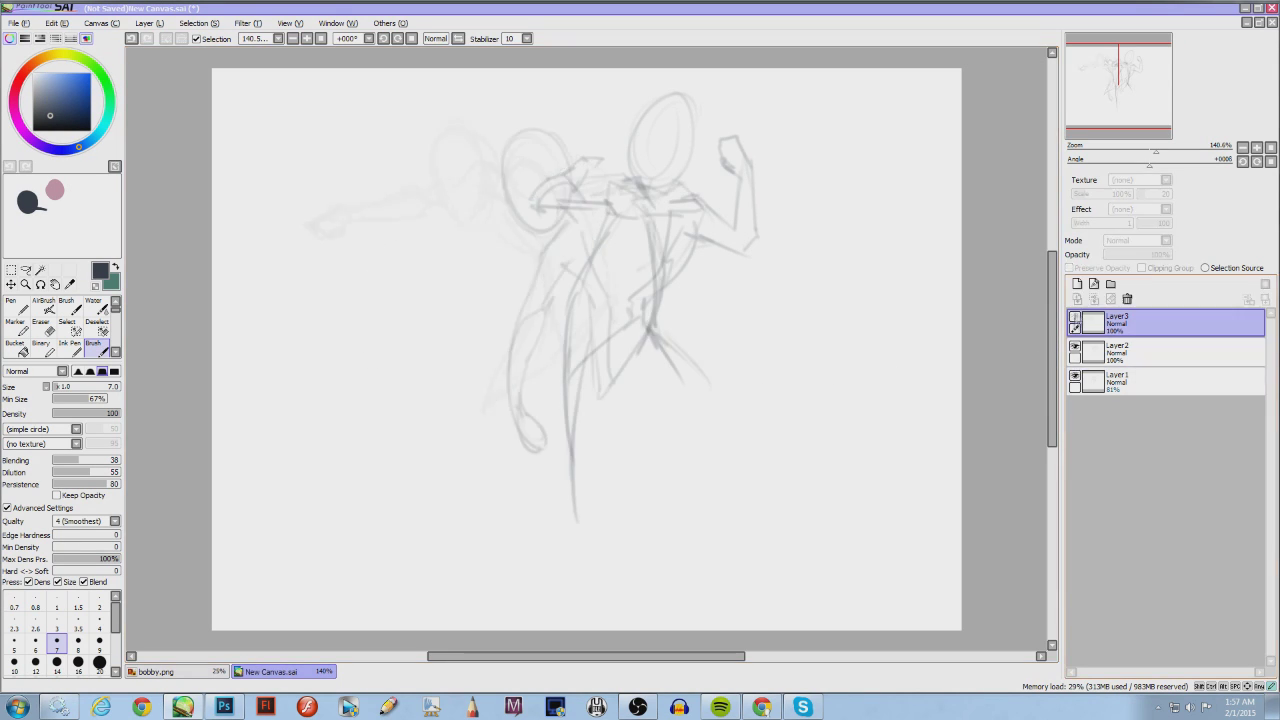
left_click(1075, 346)
left_click(1075, 346)
left_click(1117, 350)
left_click(1075, 316)
left_click_drag(467, 122, 464, 222)
left_click(1075, 375)
left_click(1075, 346)
left_click(1075, 346)
left_click(1075, 316)
left_click(1075, 316)
left_click(1075, 316)
left_click(1075, 316)
Erase the stray lines around the leaning figure's head from Layer2 and make Layer3 active for brushwork
left_click(1120, 326)
left_click(1138, 351)
left_click(43, 328)
left_click_drag(455, 118, 468, 220)
left_click(95, 348)
left_click(1130, 324)
Transform the leaning pose on Layer3 to enlarge it slightly, and return to the Brush
left_click(11, 270)
left_click(7, 409)
left_click_drag(619, 418, 646, 436)
key("Return")
left_click(95, 348)
Review the key pose sequence again by switching the visibility of Layer1, Layer2 and Layer3
left_click(1075, 317)
left_click(1075, 346)
left_click(1075, 376)
left_click(1075, 376)
double_click(1075, 346)
left_click(1075, 317)
left_click(1075, 317)
left_click(1075, 376)
left_click(1075, 376)
left_click(1075, 376)
left_click(1075, 346)
Add an in-between layer above Layer1, then lower Layer2 to 64% and Layer1 to 66% opacity
left_click(1126, 383)
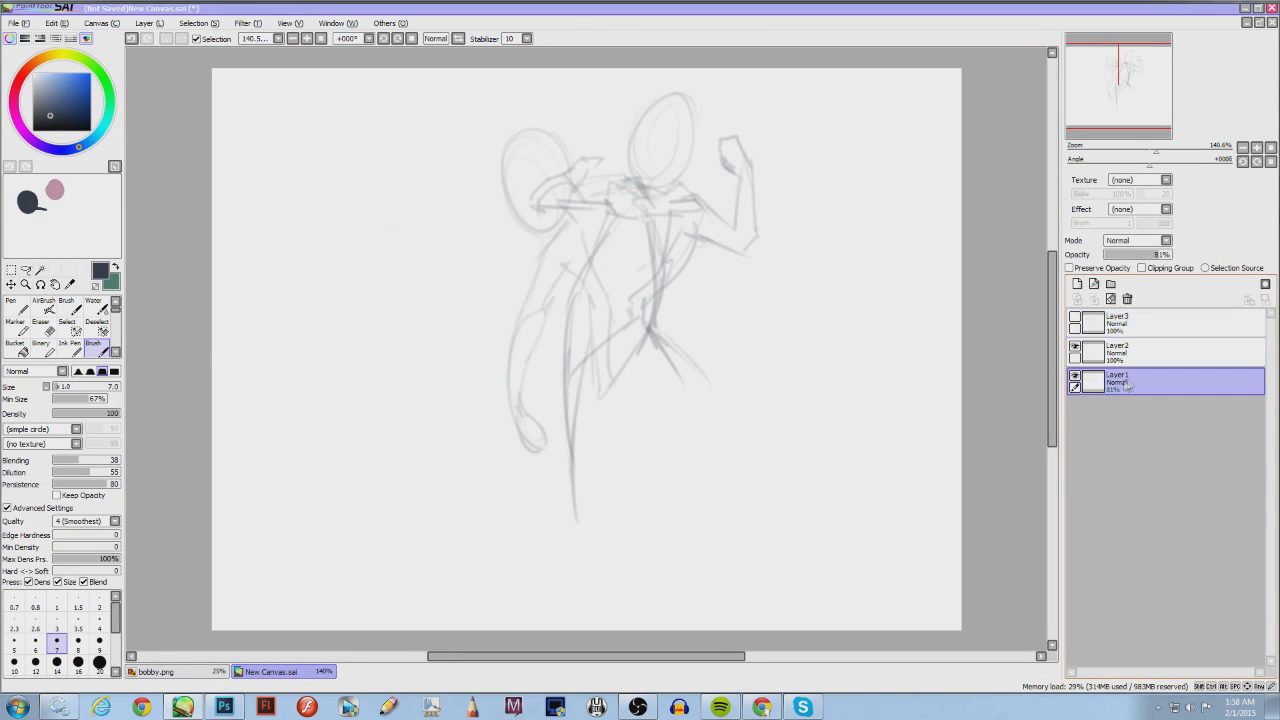
left_click(1077, 284)
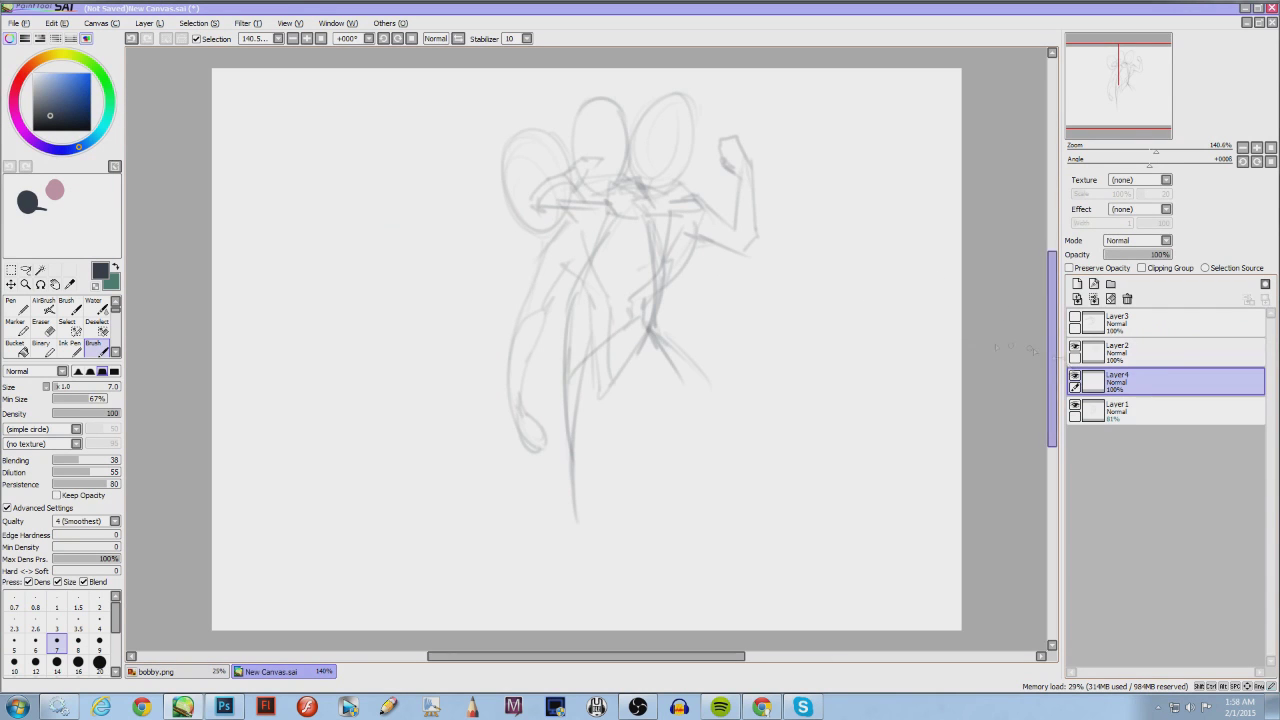
scroll(822, 273, "up", 1)
left_click(1134, 355)
left_click(1147, 255)
left_click(1142, 411)
left_click(1149, 255)
left_click(1100, 382)
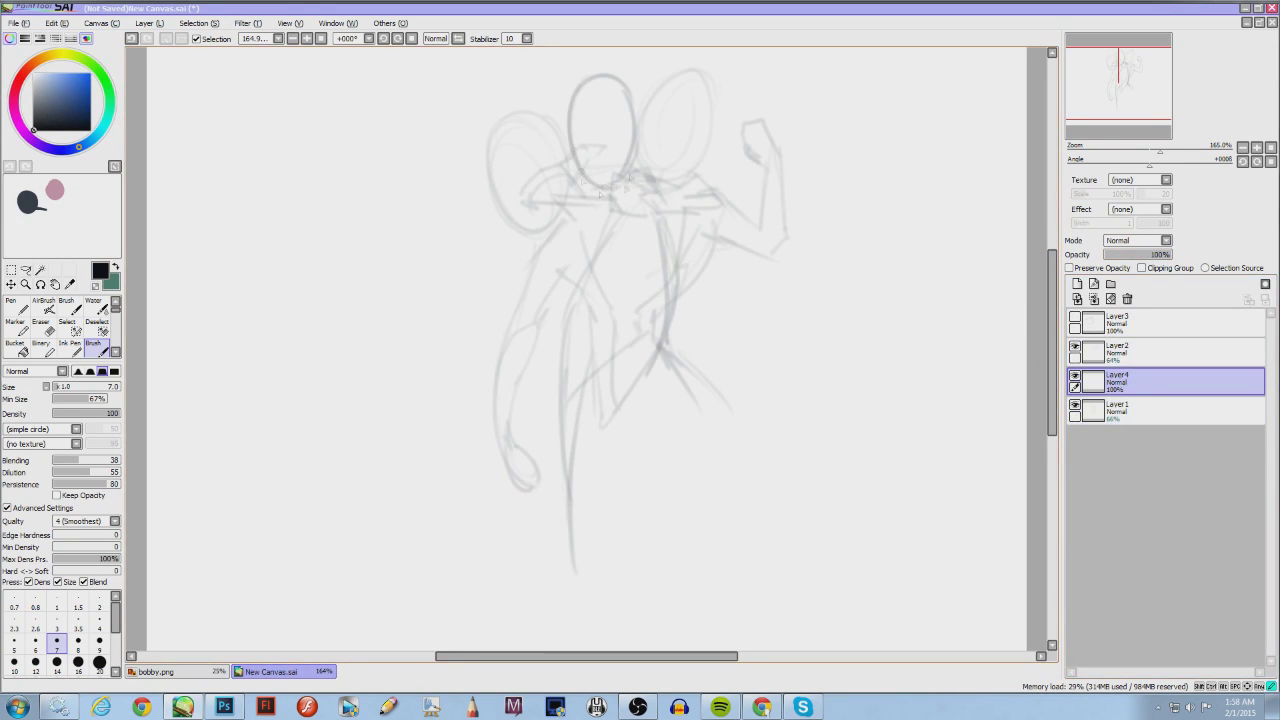
Set the brush dilution to 39 and sketch the in-between figure's head and torso sides on Layer4
left_click(79, 472)
left_click_drag(597, 186, 634, 140)
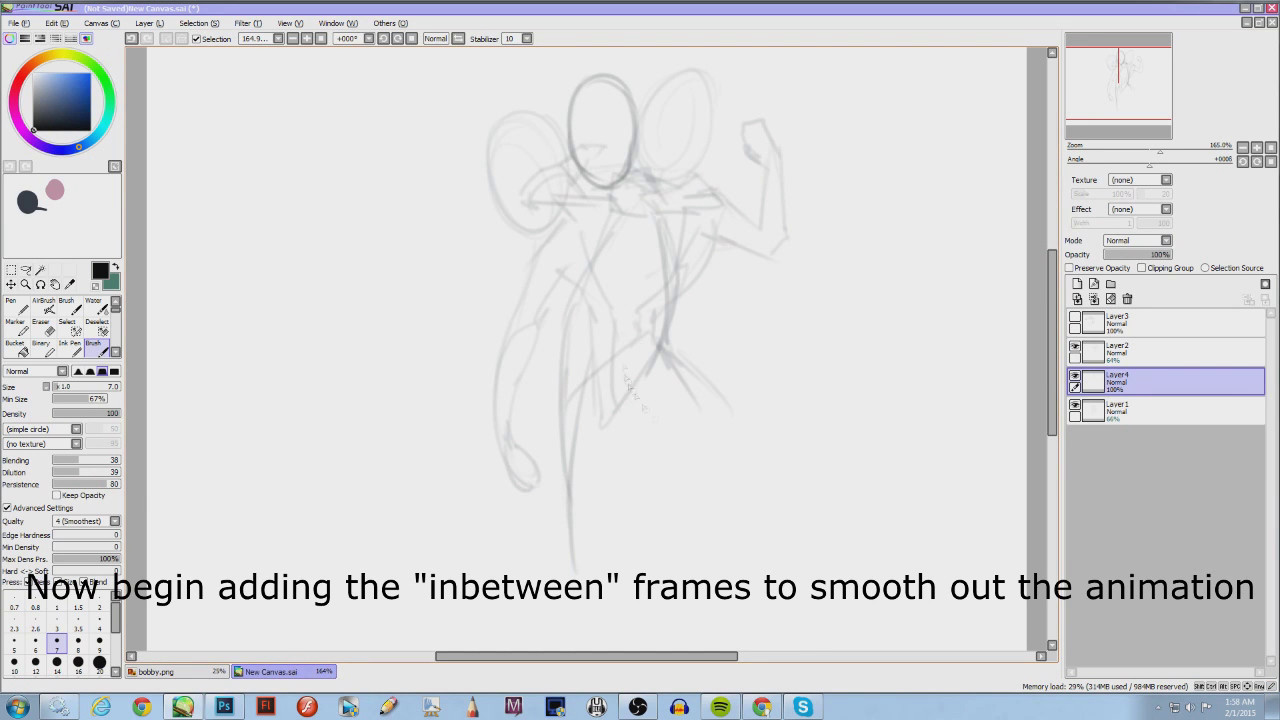
left_click_drag(660, 350, 666, 214)
left_click_drag(577, 236, 591, 413)
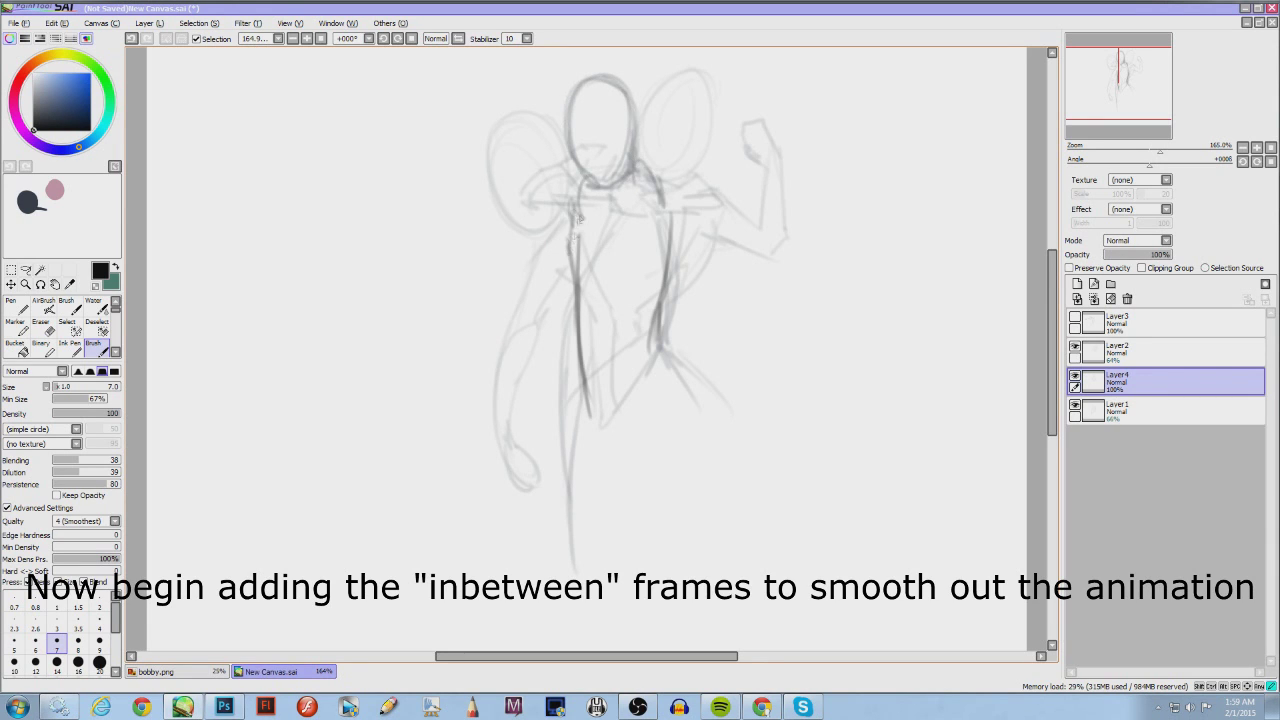
Sketch the hips and legs of the in-between figure on Layer4
left_click_drag(580, 430, 640, 345)
left_click_drag(610, 342, 678, 380)
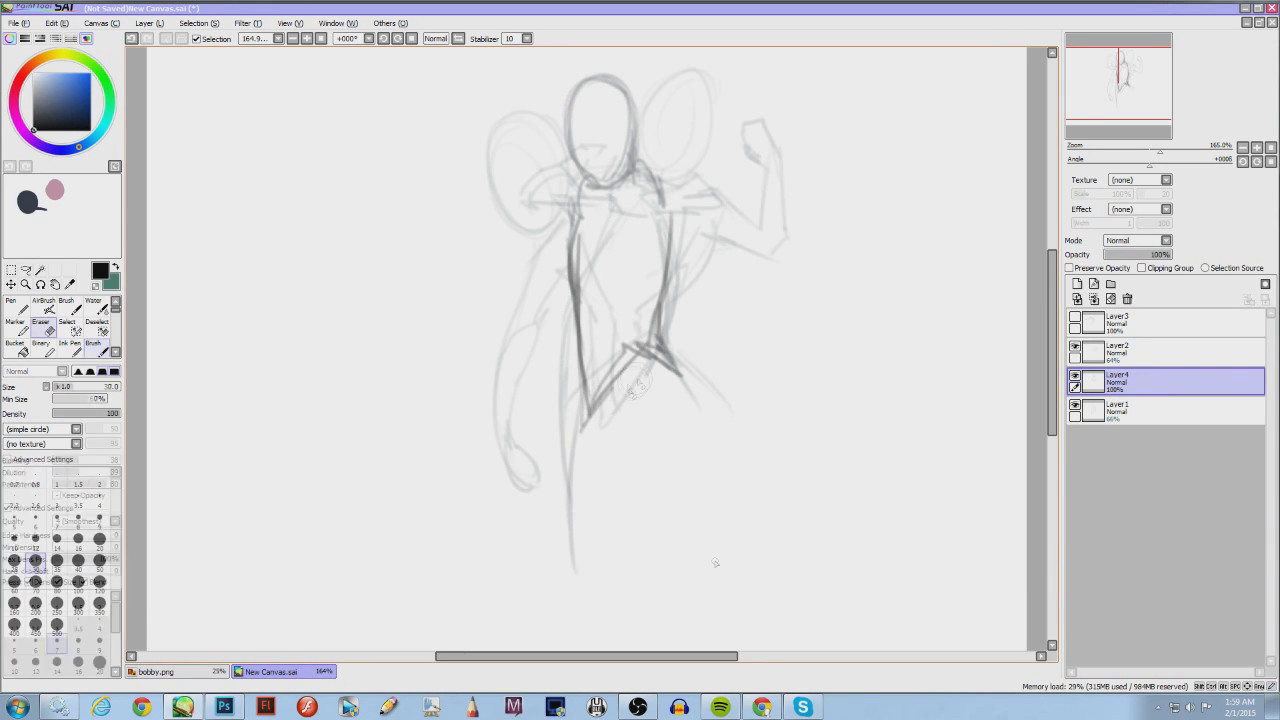
left_click_drag(589, 388, 574, 577)
left_click_drag(664, 356, 696, 396)
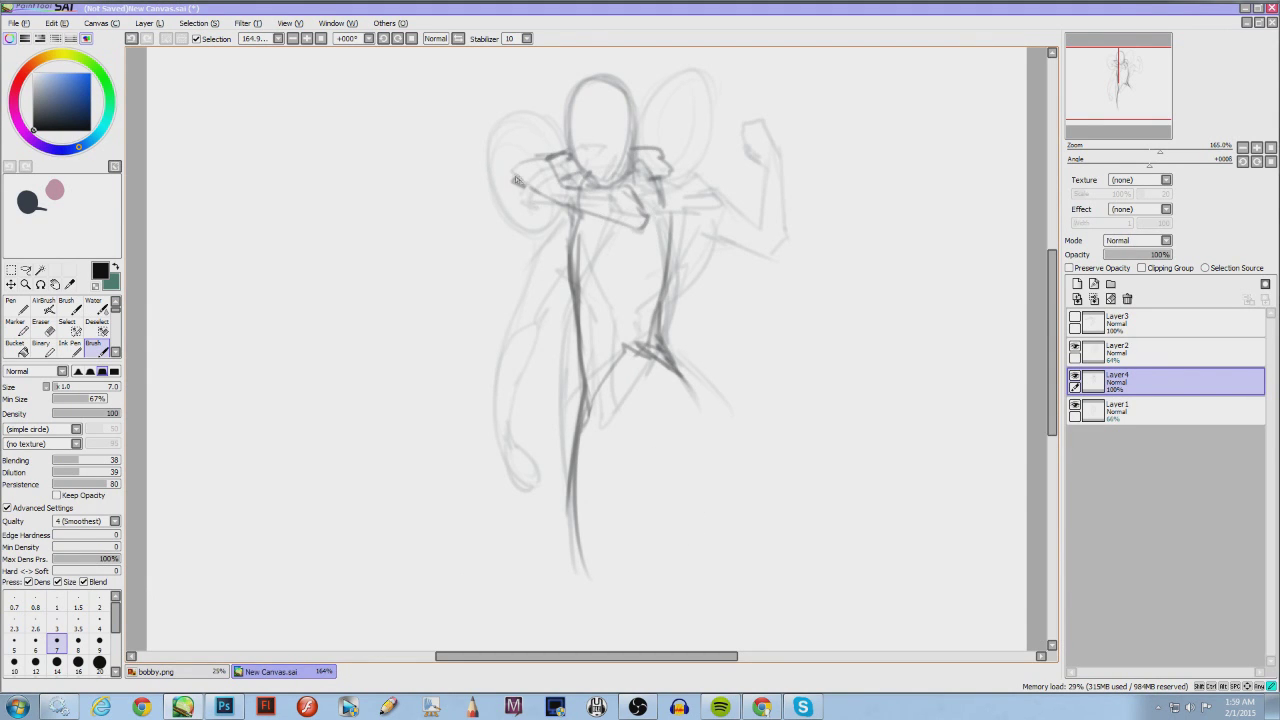
Compare the new in-between with its key poses, then add a layer above Layer2 with only Layer2 and Layer3 as references
left_click(1075, 405)
left_click(1075, 405)
left_click(1075, 346)
left_click(1075, 375)
left_click(1075, 405)
left_click(1075, 346)
left_click(1075, 346)
left_click(1075, 347)
left_click(1077, 284)
left_click(1075, 318)
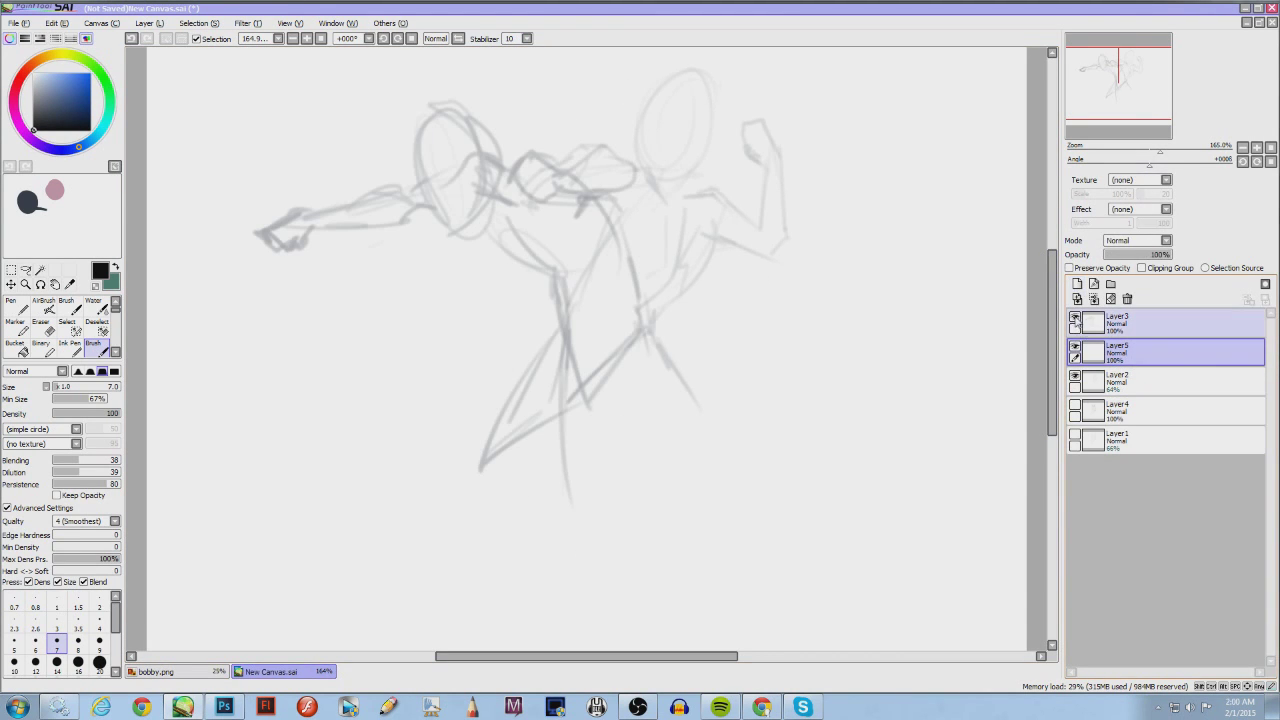
Sketch the shoulders, torso and legs of the second in-between on Layer5, midway between the Layer2 and Layer3 poses
mouse_move(603, 155)
left_mouse_down()
mouse_move(571, 145)
mouse_move(640, 139)
mouse_move(661, 203)
left_mouse_up()
left_click_drag(574, 246, 556, 345)
left_click_drag(562, 304, 552, 370)
left_click_drag(640, 274, 648, 332)
left_click_drag(561, 347, 522, 475)
left_click_drag(556, 486, 547, 500)
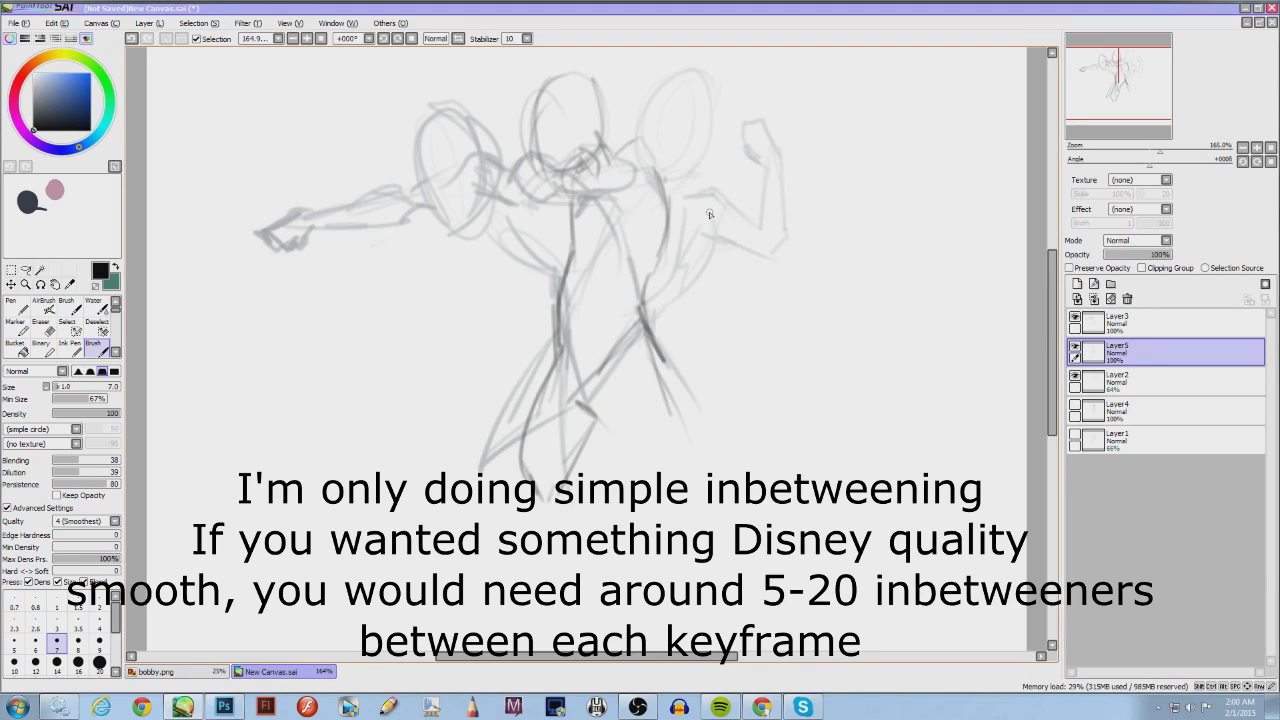
Draw the arm folded across the chest of the in-between figure on Layer5
left_click_drag(494, 134, 524, 180)
left_click_drag(516, 190, 614, 170)
left_click_drag(600, 145, 604, 160)
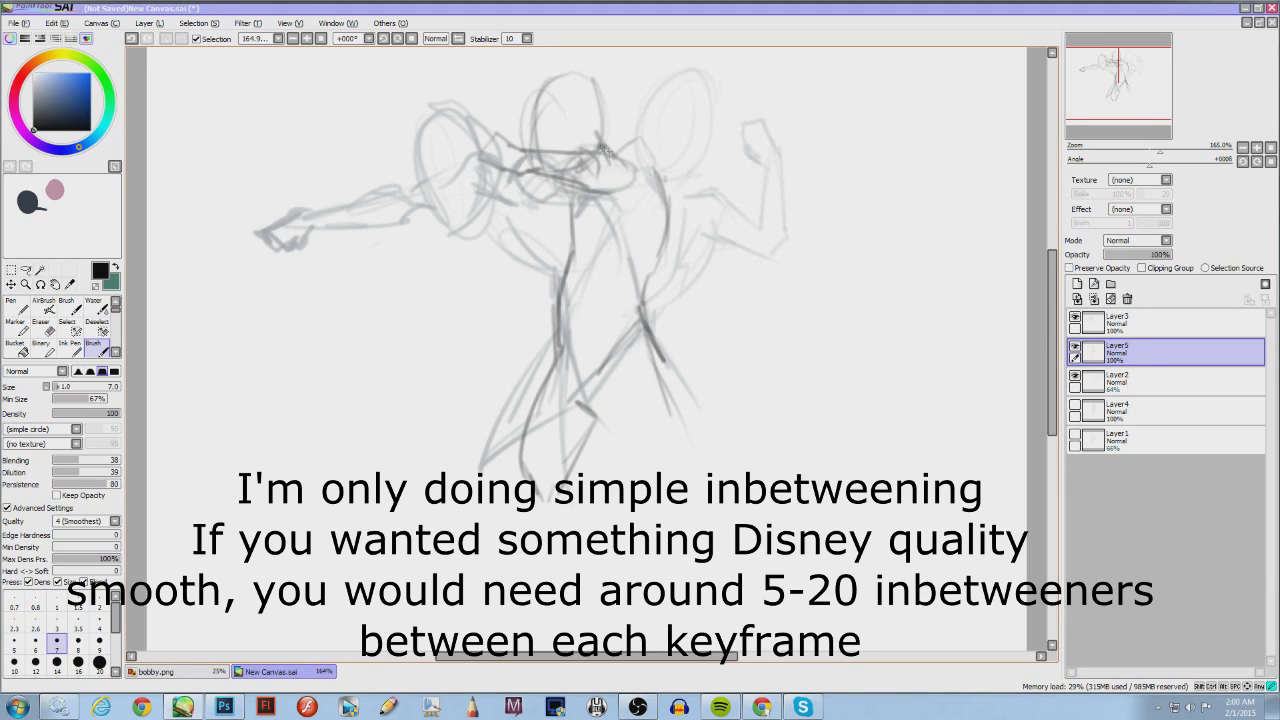
Add a new layer above Layer3 and restore Layer2 and Layer1 to 100% opacity
left_click(1143, 325)
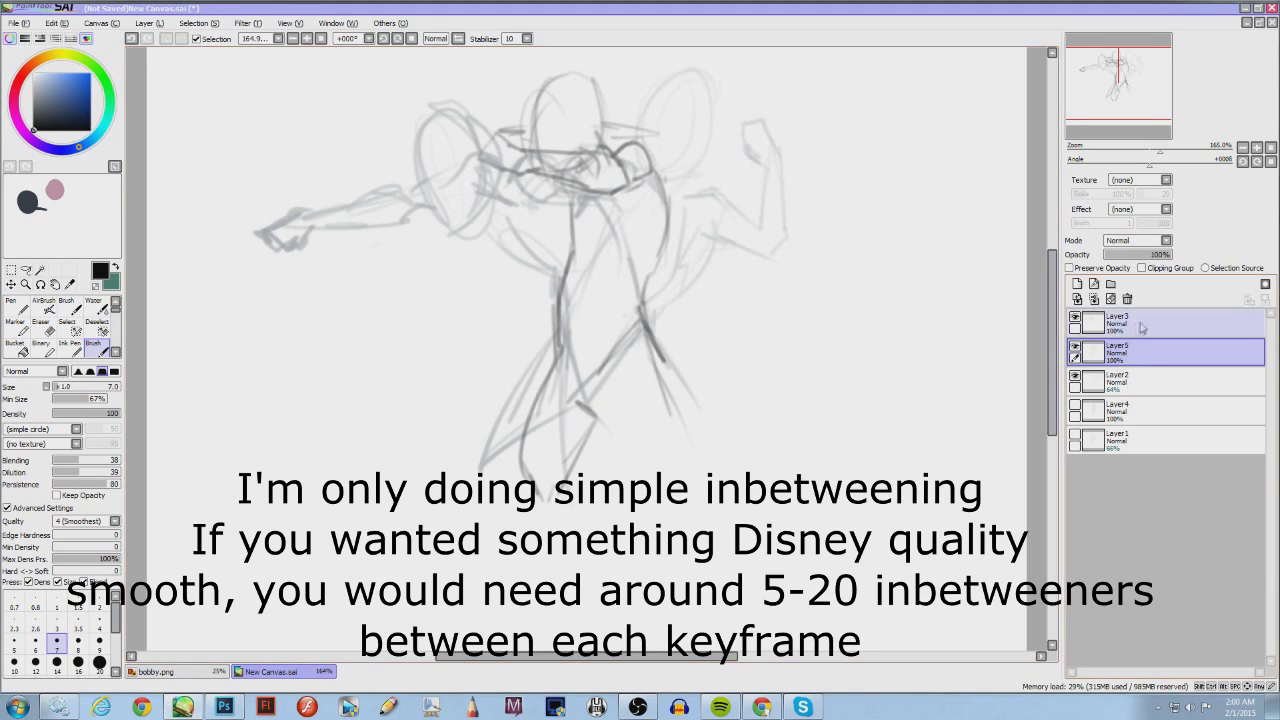
left_click(1077, 284)
left_click(1145, 410)
left_click(1125, 470)
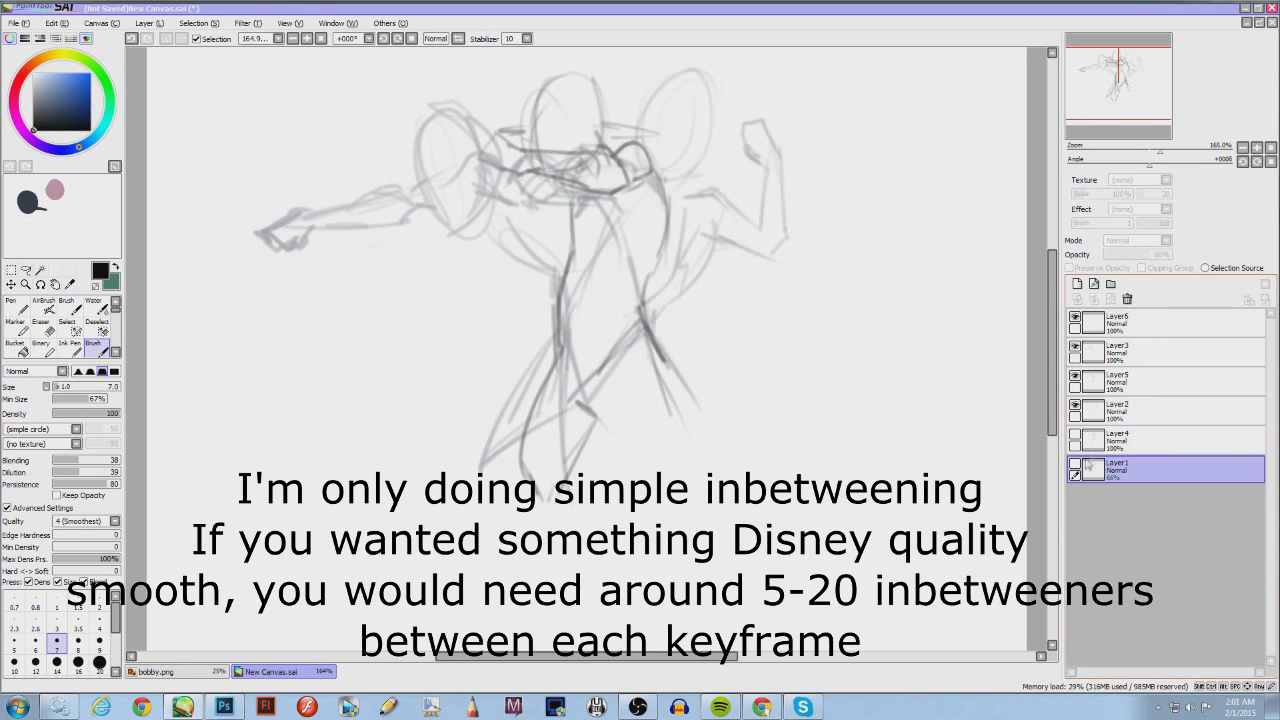
left_click(1075, 463)
left_click(1075, 434)
left_click_drag(1146, 256, 1175, 258)
Hide every pose except Layer3 beneath Layer6, and delete the extra layer added above Layer6
left_click(1143, 323)
left_click(1077, 284)
left_click(1075, 492)
left_click(1075, 463)
left_click_drag(1075, 435, 1075, 347)
left_click(1127, 299)
left_click(1075, 377)
left_click(1075, 377)
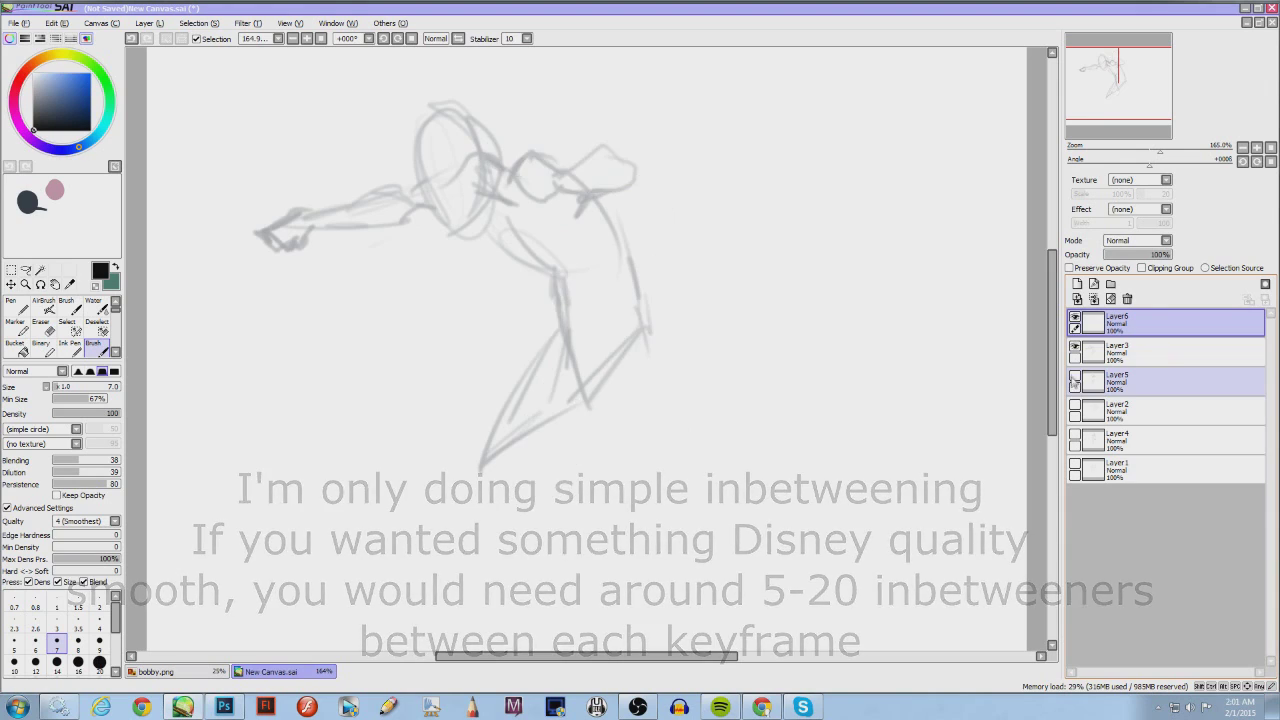
Sketch a slightly shifted copy of the leaning figure's head, torso, legs and shoulder on Layer6 over the Layer3 pose
mouse_move(424, 121)
left_mouse_down()
mouse_move(421, 207)
mouse_move(458, 228)
left_mouse_up()
left_click_drag(481, 165, 507, 174)
mouse_move(481, 194)
left_mouse_down()
mouse_move(515, 205)
mouse_move(564, 334)
left_mouse_up()
mouse_move(560, 332)
left_mouse_down()
mouse_move(476, 442)
mouse_move(582, 402)
left_mouse_up()
left_click_drag(556, 334, 608, 432)
left_click_drag(576, 192, 640, 324)
left_click_drag(524, 146, 547, 169)
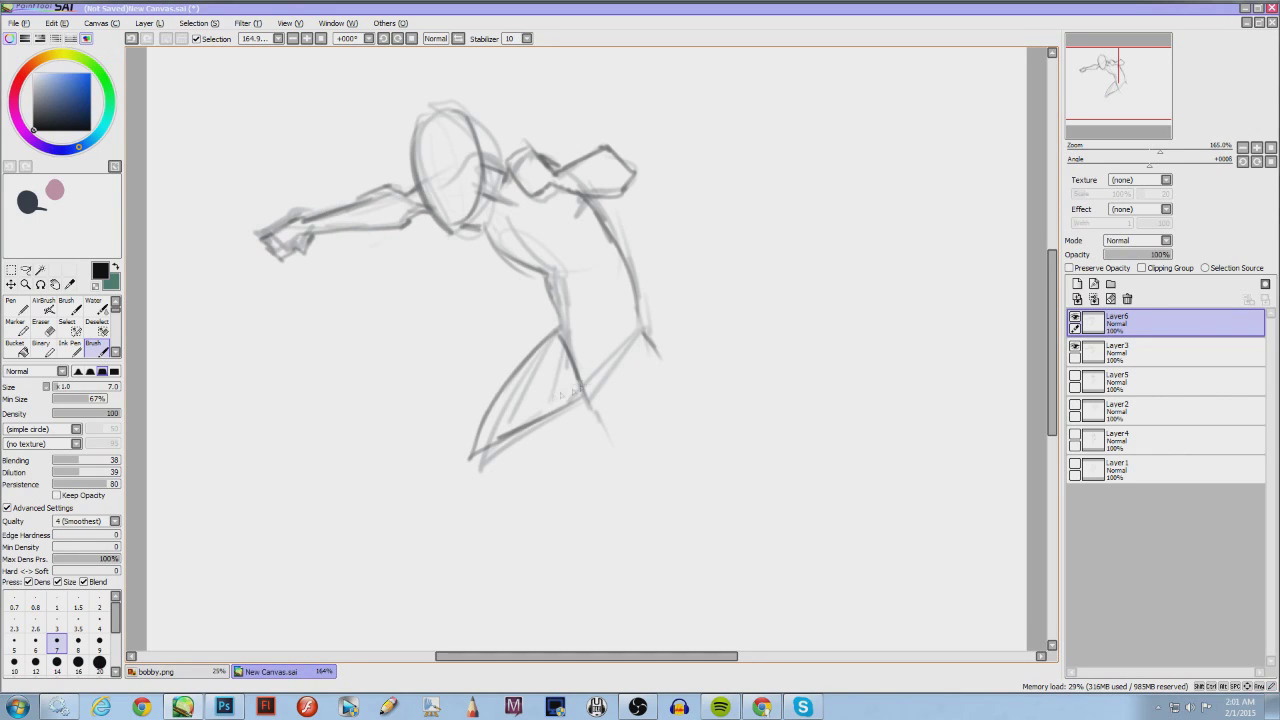
Add the foot, rear leg line and hip curve to the leaning figure on Layer6
left_click_drag(474, 428, 492, 457)
left_click_drag(598, 398, 615, 455)
left_click_drag(600, 376, 655, 353)
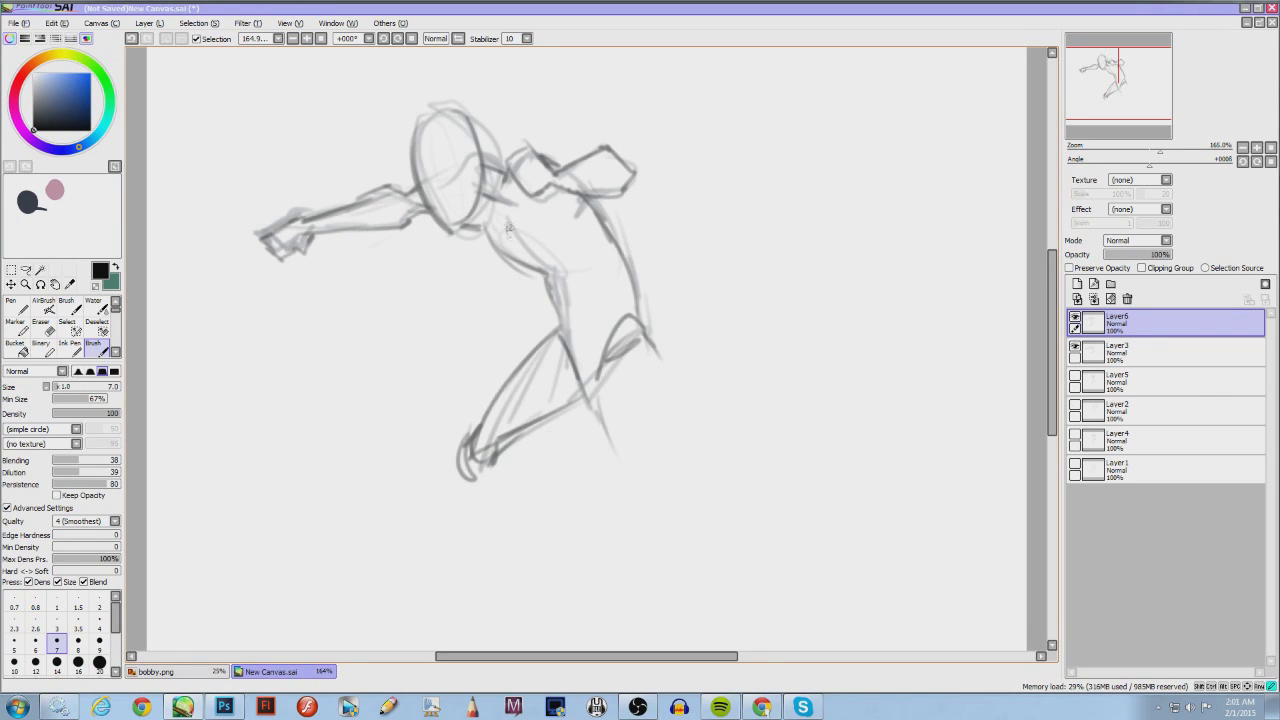
Show only Layer1 and Layer4, add a new layer between them, and lower Layer4's opacity to 48%
left_click_drag(1075, 375, 1075, 463)
left_click_drag(1075, 317, 1075, 444)
left_click(1075, 435)
left_click(1135, 470)
left_click(1077, 284)
left_click(1140, 440)
left_click(1136, 255)
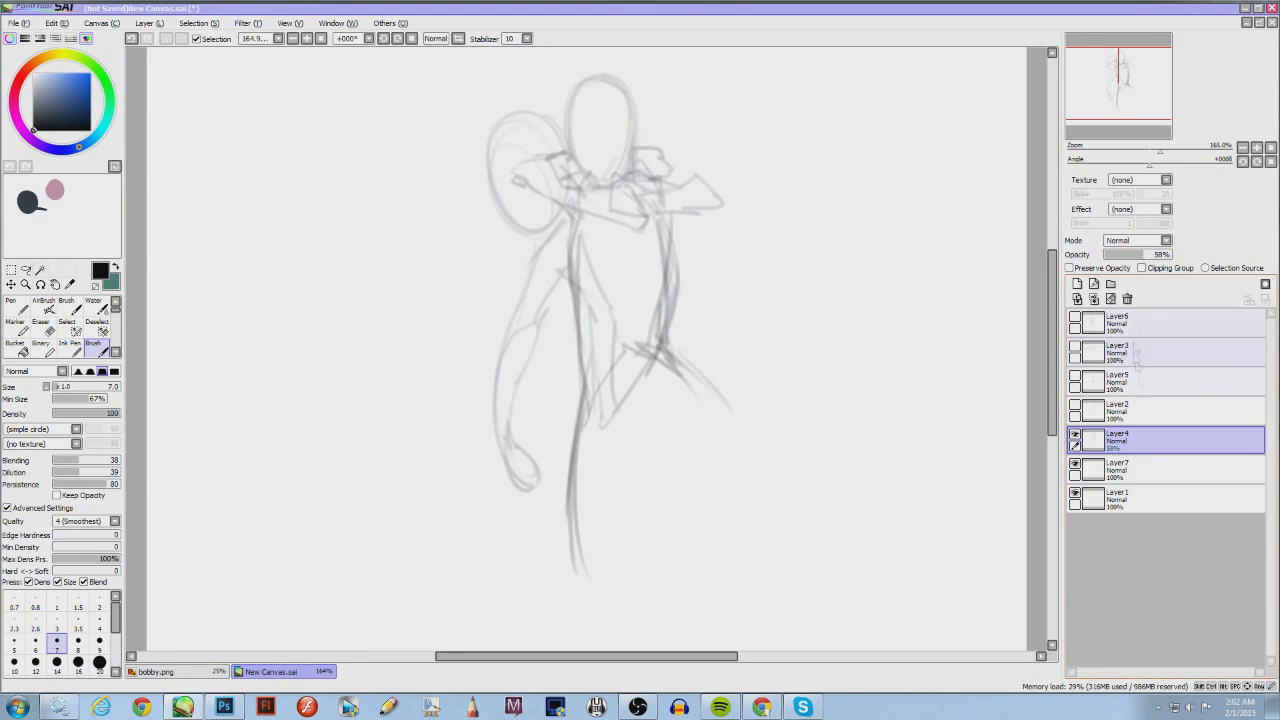
left_click(1150, 495)
left_click(1150, 468)
Sketch the head and the lowered arm with its fist on Layer7, slightly offset from the first key pose
mouse_move(516, 112)
left_mouse_down()
mouse_move(540, 215)
mouse_move(556, 218)
left_mouse_up()
left_click_drag(554, 268, 525, 306)
left_click_drag(505, 289, 489, 311)
mouse_move(485, 313)
left_mouse_down()
mouse_move(521, 317)
mouse_move(498, 421)
left_mouse_up()
left_click_drag(528, 308, 512, 410)
left_click_drag(494, 382, 521, 456)
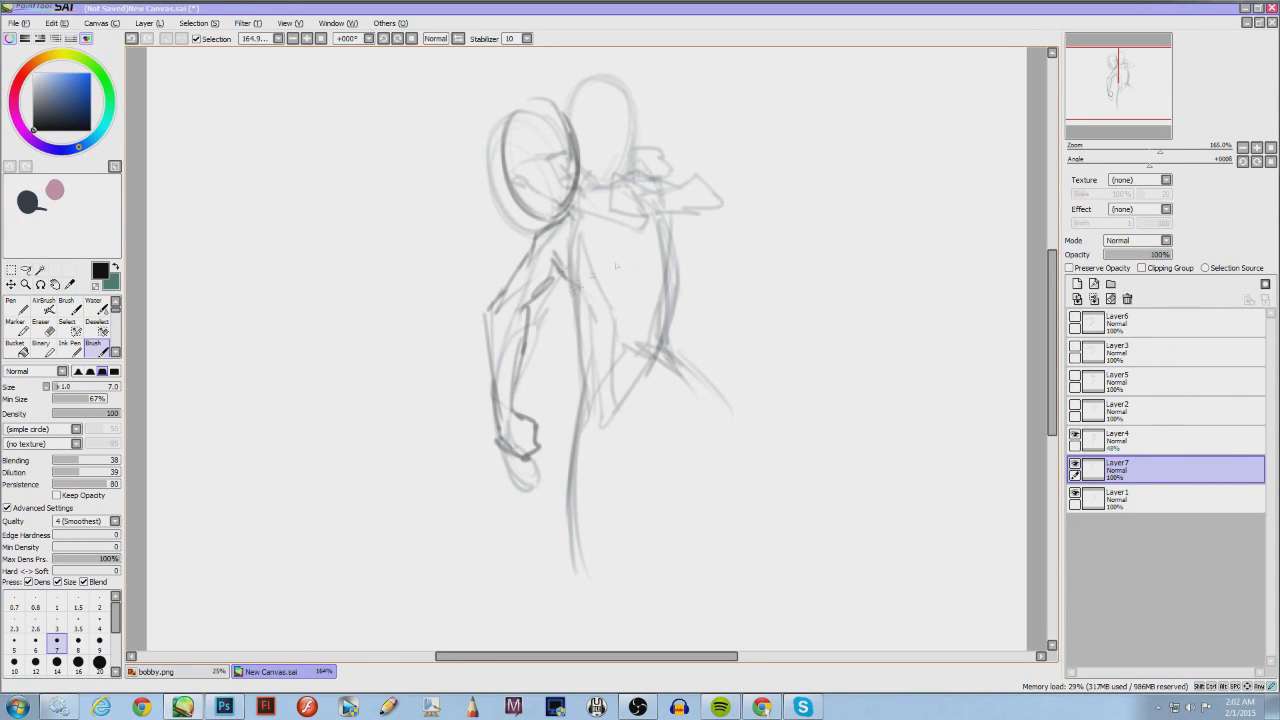
Hide Layer4 and sketch the torso, hips and legs on Layer7 over the first key pose
left_click(1075, 434)
left_click(1075, 434)
left_click(1075, 434)
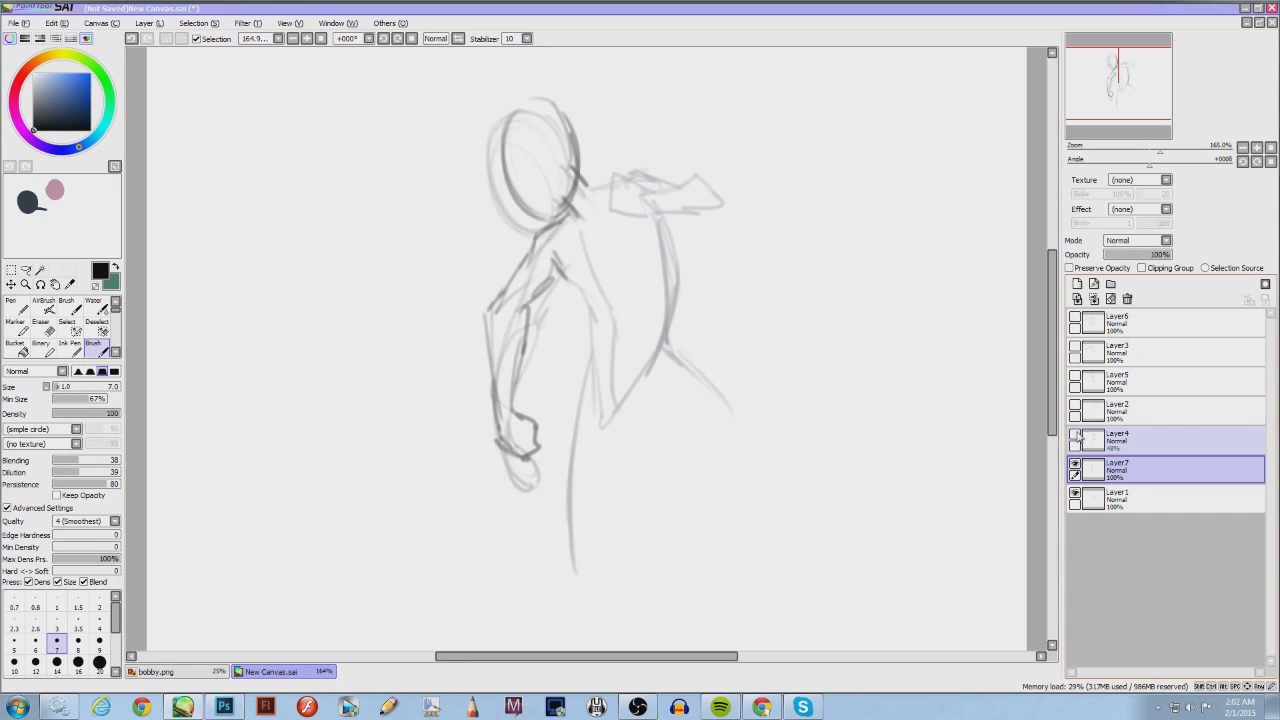
left_click_drag(660, 214, 672, 260)
mouse_move(588, 272)
left_mouse_down()
mouse_move(586, 387)
mouse_move(570, 538)
left_mouse_up()
left_click_drag(660, 330, 686, 392)
left_click_drag(676, 228, 658, 370)
left_click_drag(660, 356, 606, 422)
left_click_drag(590, 228, 615, 424)
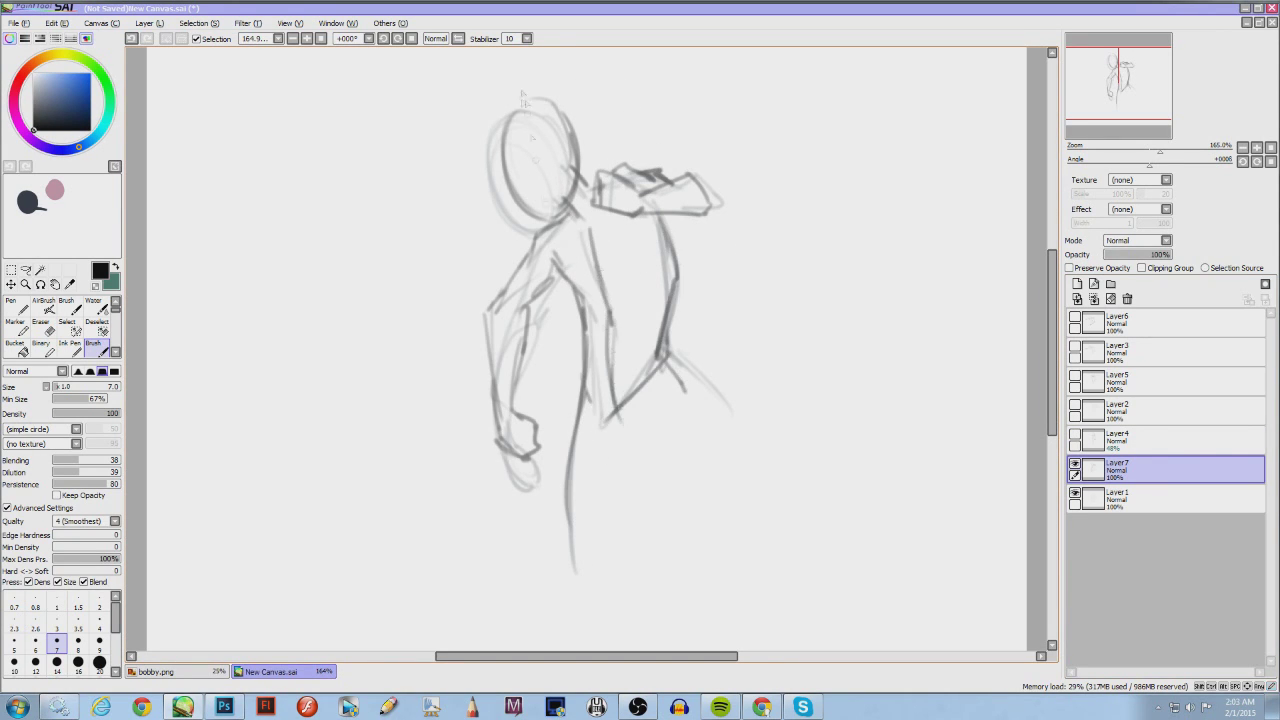
Examine the movement from the first pose through Layer7, Layer4, Layer2 and Layer5 by switching layer visibility
left_click(1075, 434)
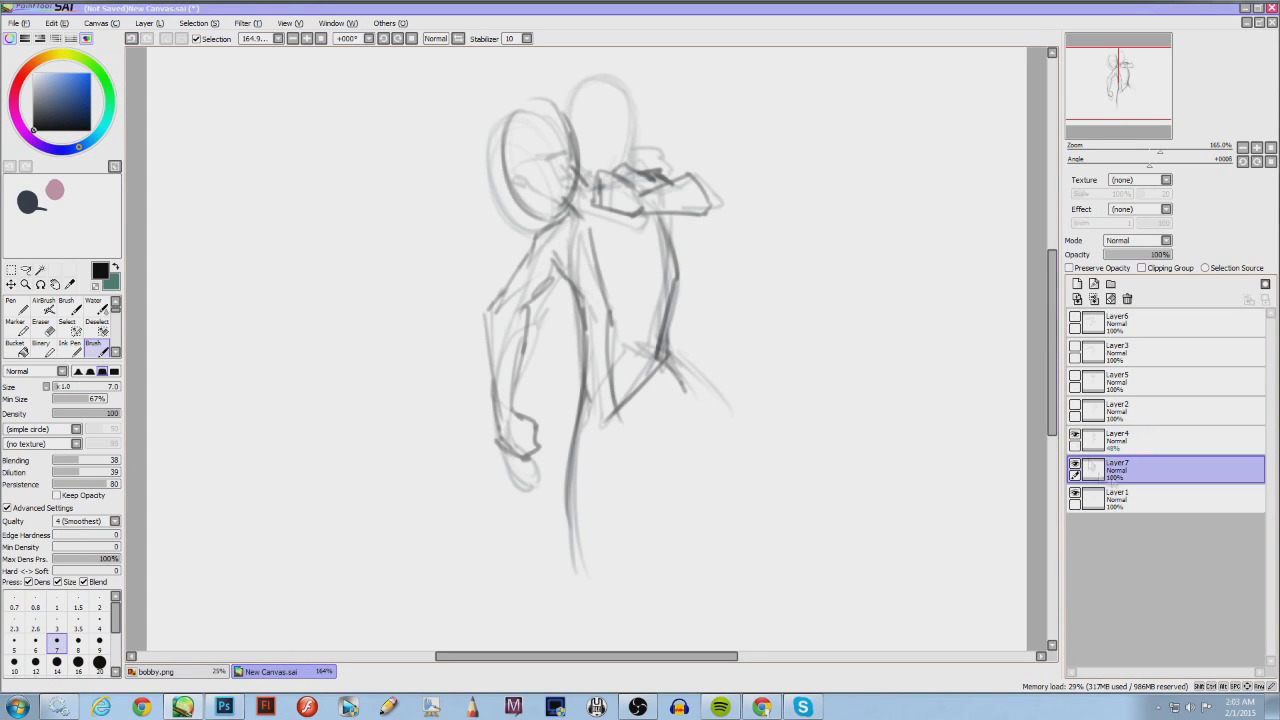
left_click(1075, 405)
left_click(1075, 376)
left_click(1075, 376)
left_click(1075, 376)
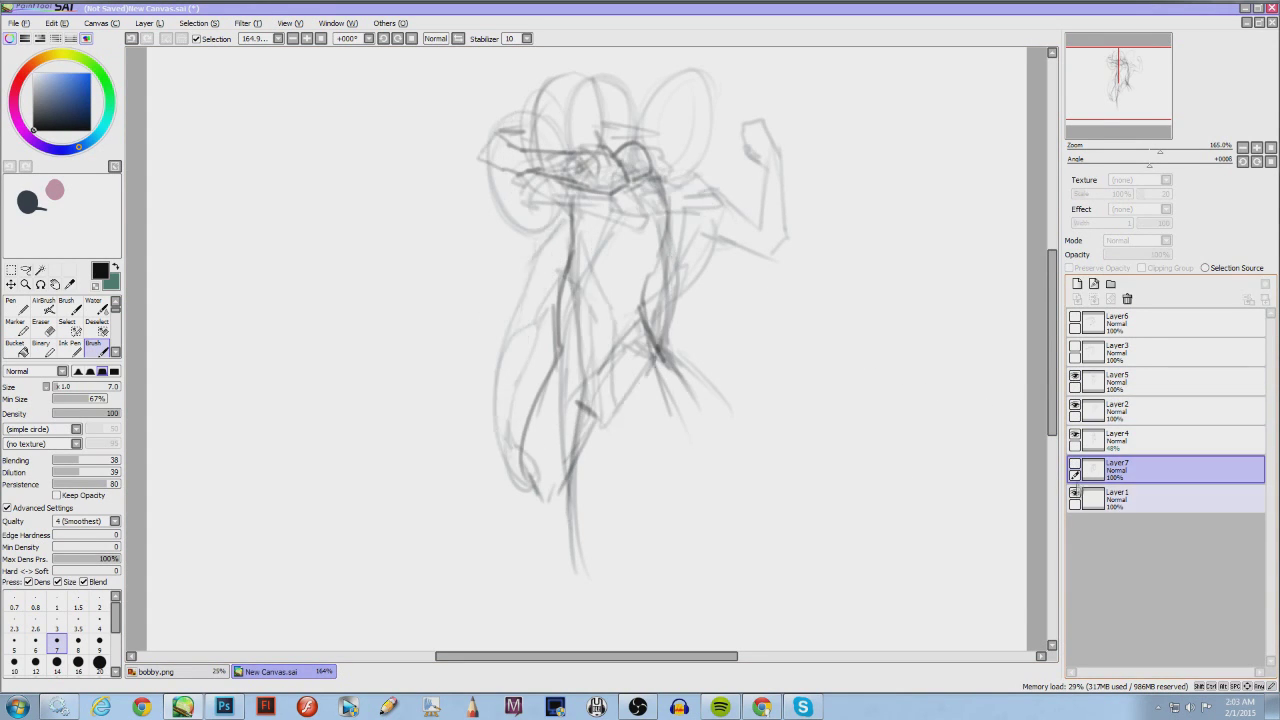
left_click(1075, 434)
left_click(1075, 434)
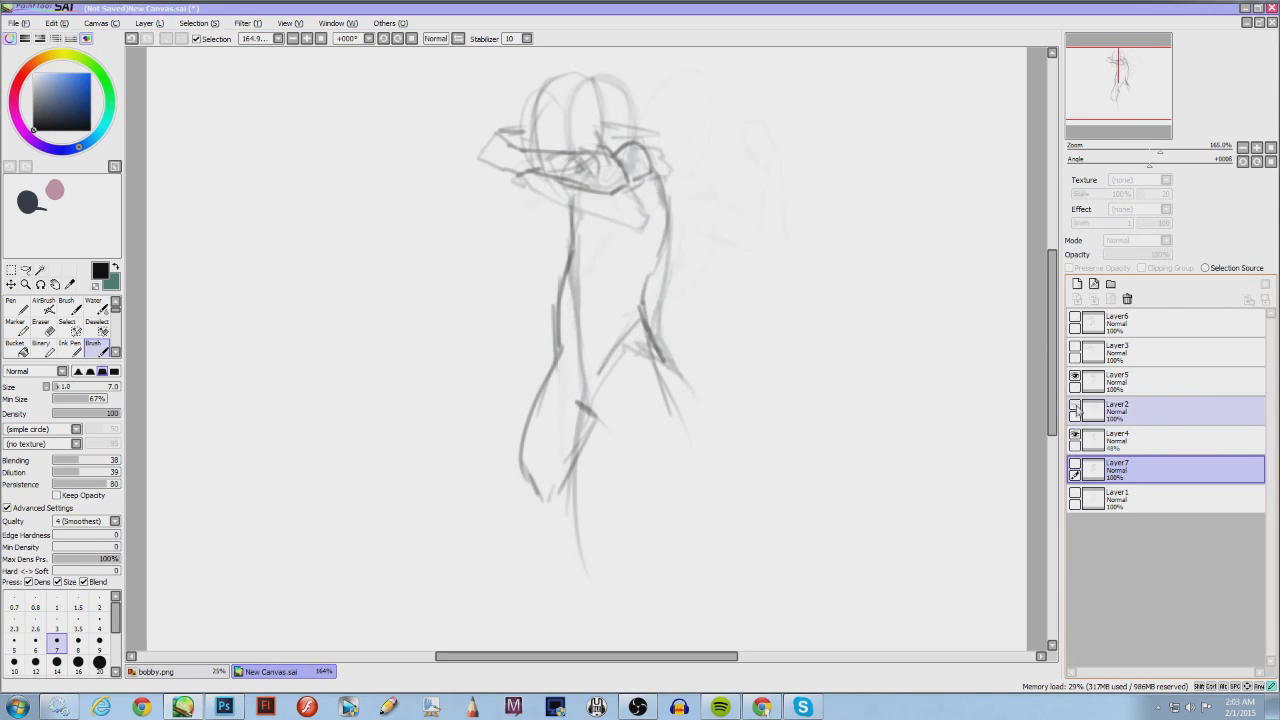
left_click(1075, 376)
left_click(1075, 376)
left_click(1075, 376)
left_click(1075, 376)
left_click(1075, 434)
left_click(1075, 405)
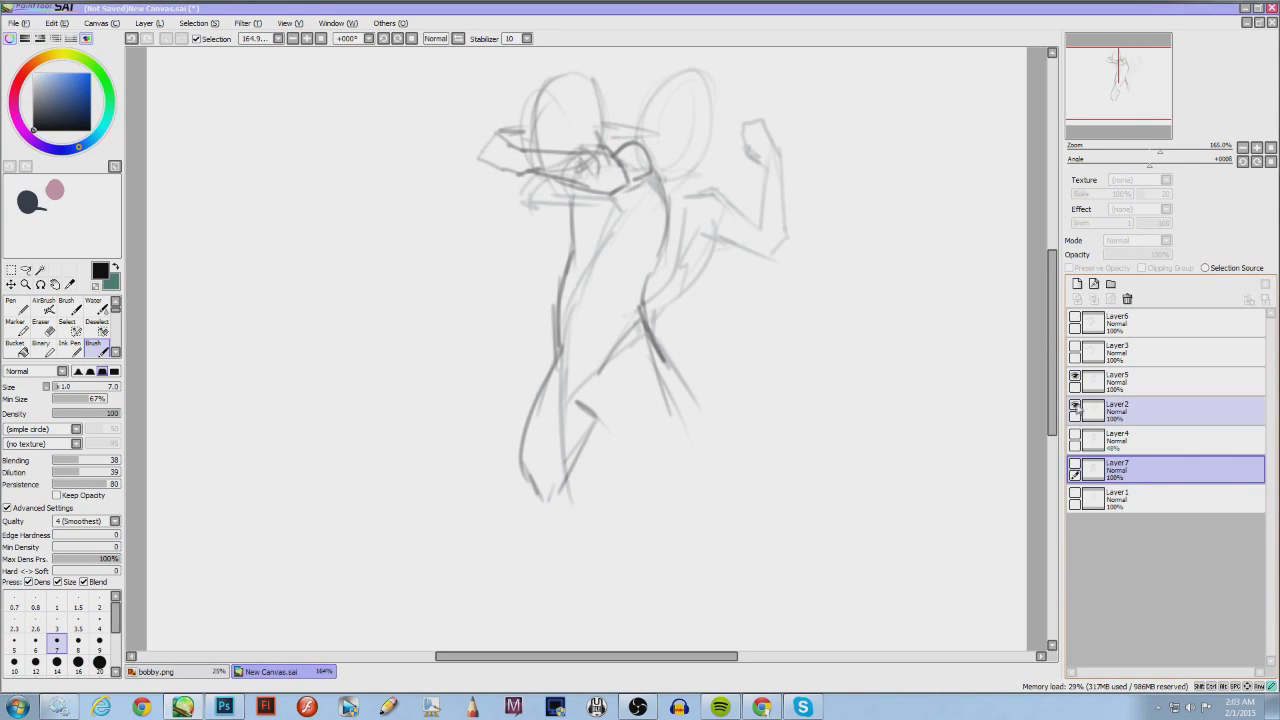
left_click(1075, 405)
Add a new layer above Layer2 and keep it visible with only Layer2 and Layer5 as references
left_click(1150, 411)
left_click(1077, 284)
left_click(1075, 405)
left_click(1075, 434)
left_click(1075, 434)
left_click(1075, 464)
left_click(1075, 464)
left_click(1075, 435)
left_click(1075, 434)
left_click(1075, 434)
left_click(1075, 434)
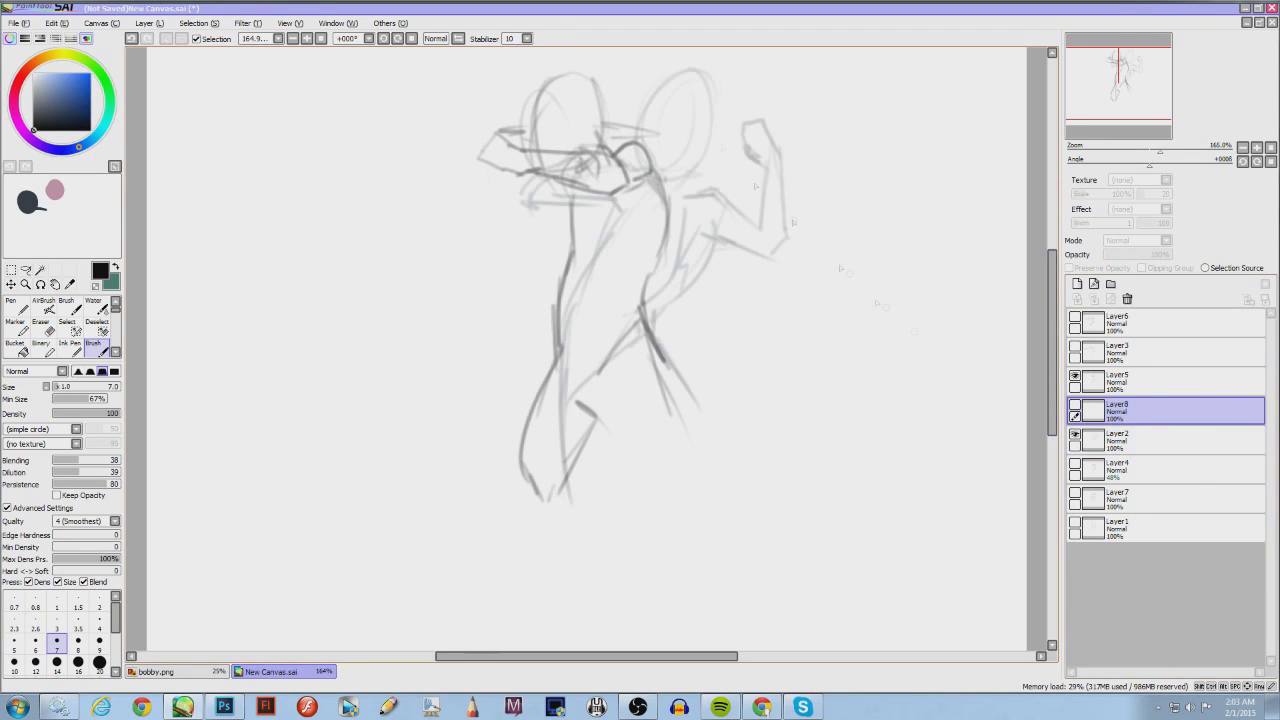
left_click(1075, 405)
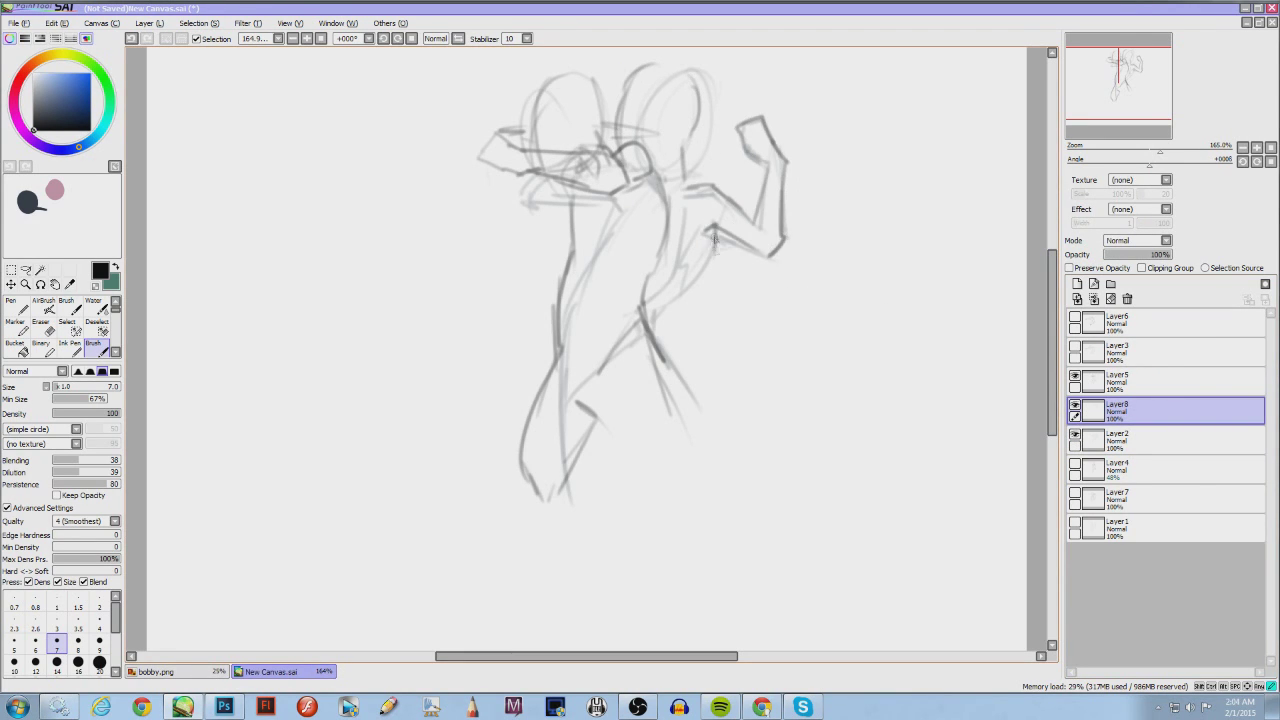
Sketch the torso side, legs and bent arm of the in-between pose on Layer8 and hide Layer5
left_click_drag(612, 198, 558, 350)
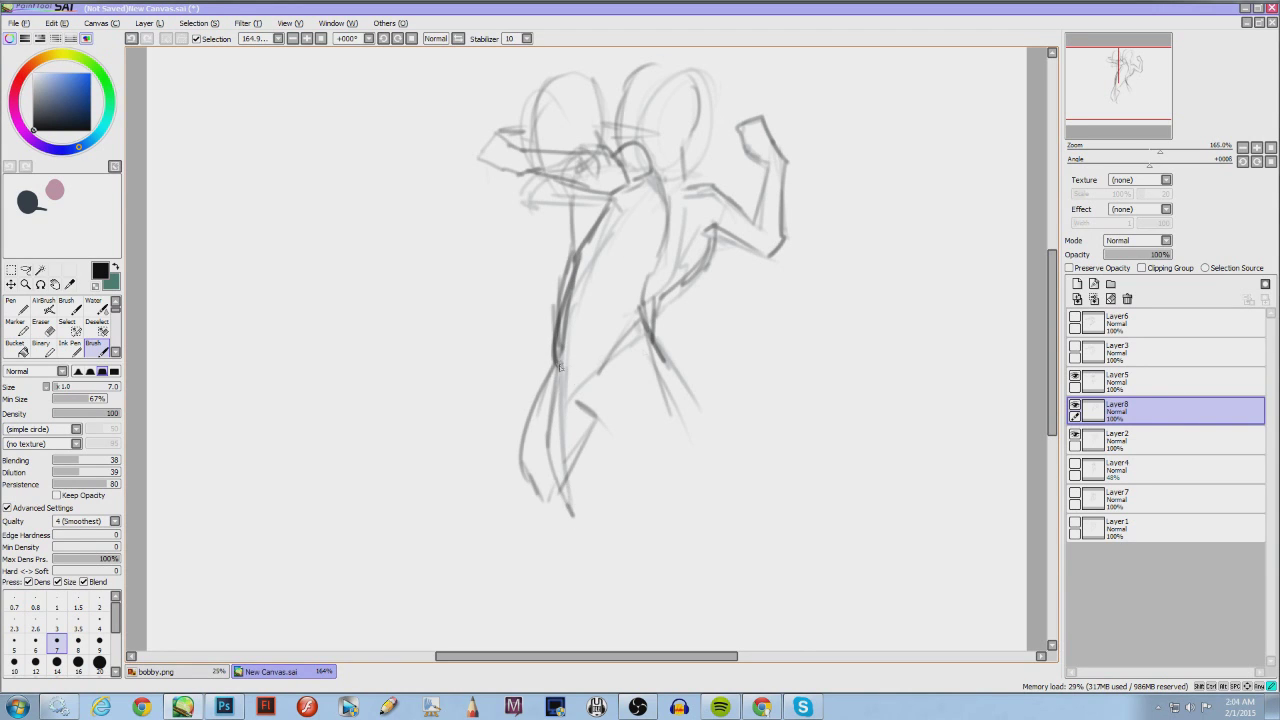
left_click(1075, 376)
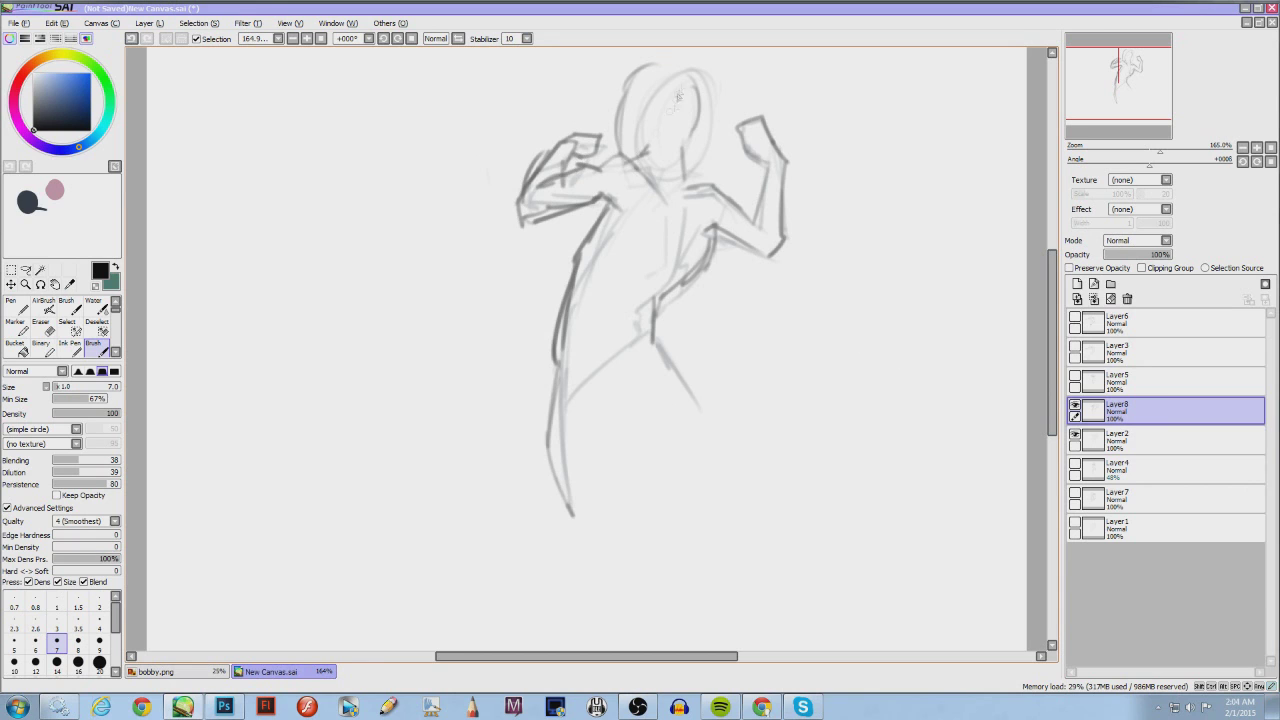
Examine the movement through the pose layers by switching their visibility one at a time, ending with only Layer1 shown
left_click(1076, 347)
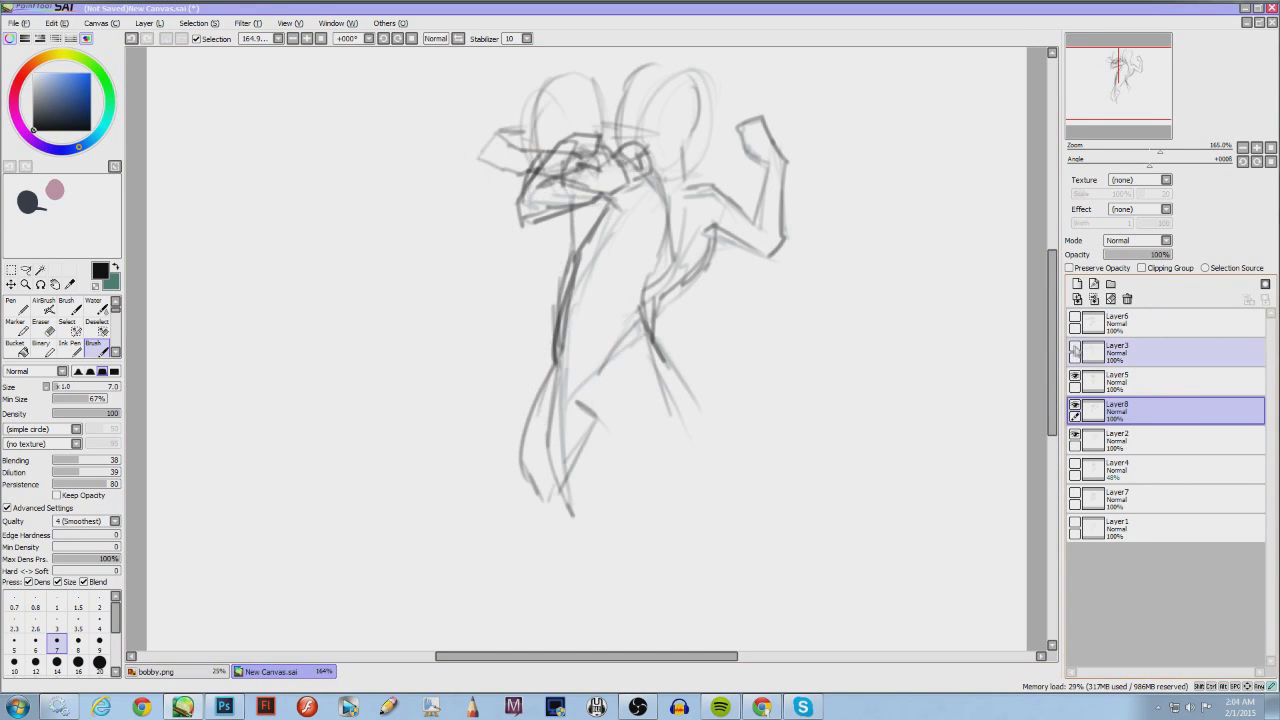
left_click(1076, 347)
left_click(1076, 405)
left_click(1084, 438)
left_click(1076, 434)
left_click(1076, 522)
left_click(1076, 522)
left_click(1076, 493)
left_click(1076, 493)
left_click(1076, 464)
left_click(1076, 464)
left_click(1076, 434)
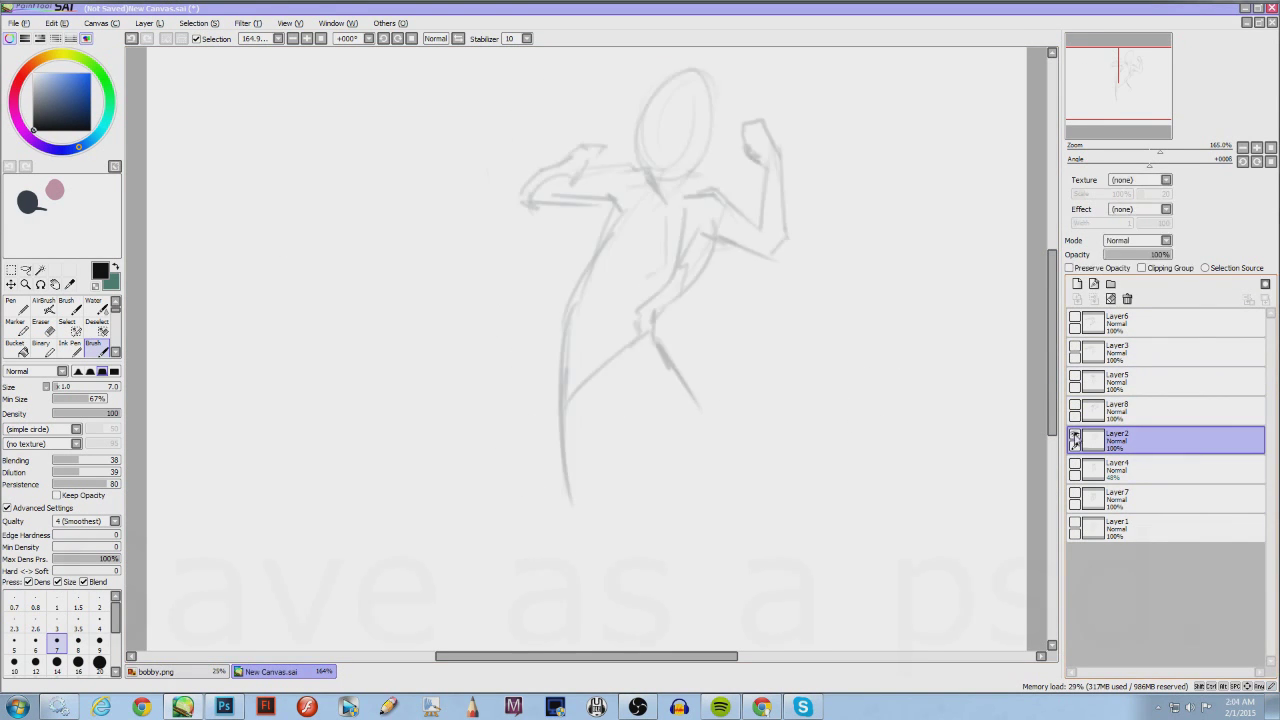
left_click(1076, 434)
left_click(1075, 347)
left_click(1075, 347)
left_click(1075, 522)
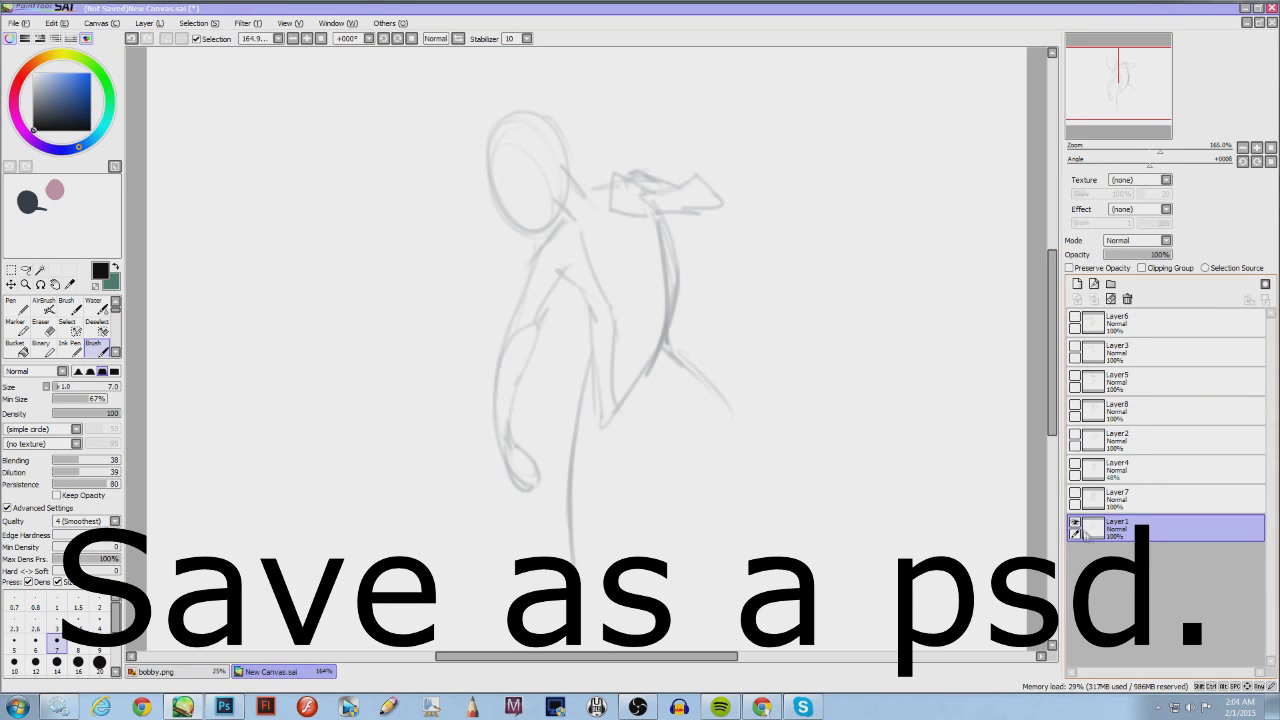
Export the layered canvas as a Photoshop PSD file named animation 1
left_click(20, 22)
mouse_move(80, 148)
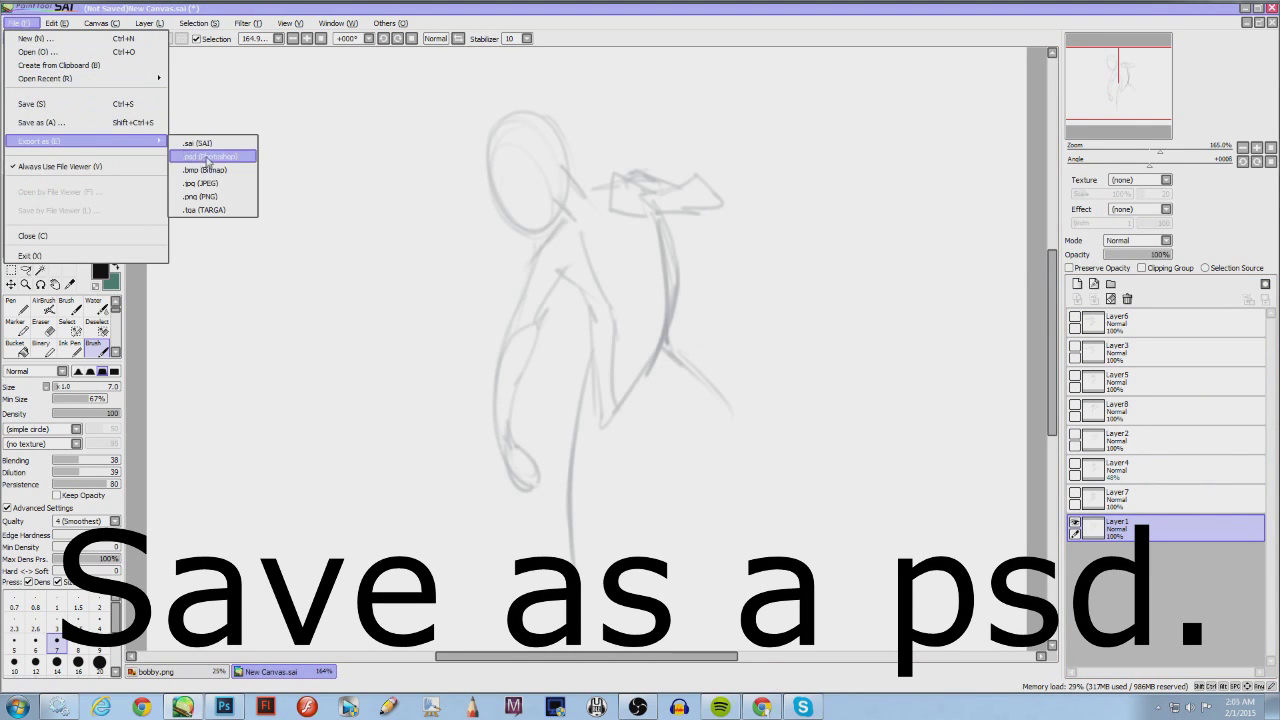
left_click(280, 148)
type("animation")
left_click(733, 405)
Switch to Photoshop and open animation 1.psd
left_click(226, 707)
left_click(38, 10)
left_click(50, 36)
scroll(630, 145, "down", 3)
double_click(362, 160)
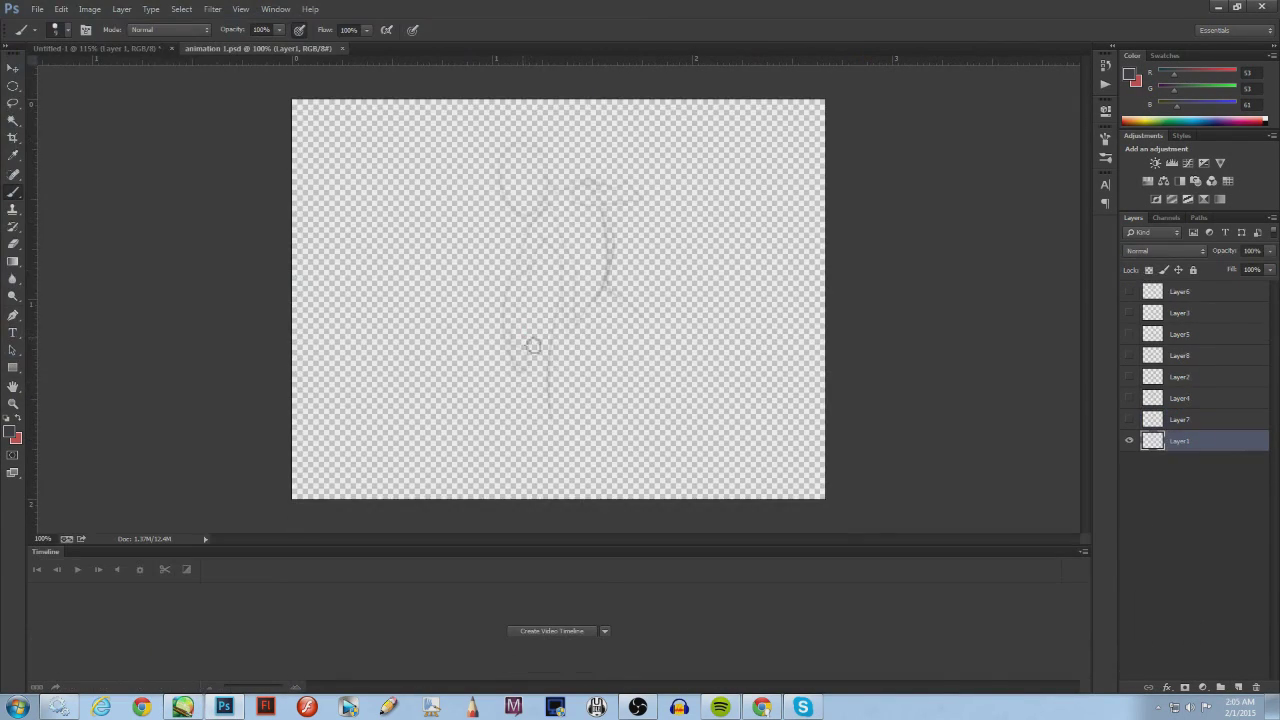
Add a background layer beneath Layer1 and fill it with the pale pink colour d0a9a9 using the Paint Bucket
left_click(13, 262)
left_click(78, 273)
left_click(18, 418)
left_click(463, 346)
left_click(9, 431)
left_click(599, 139)
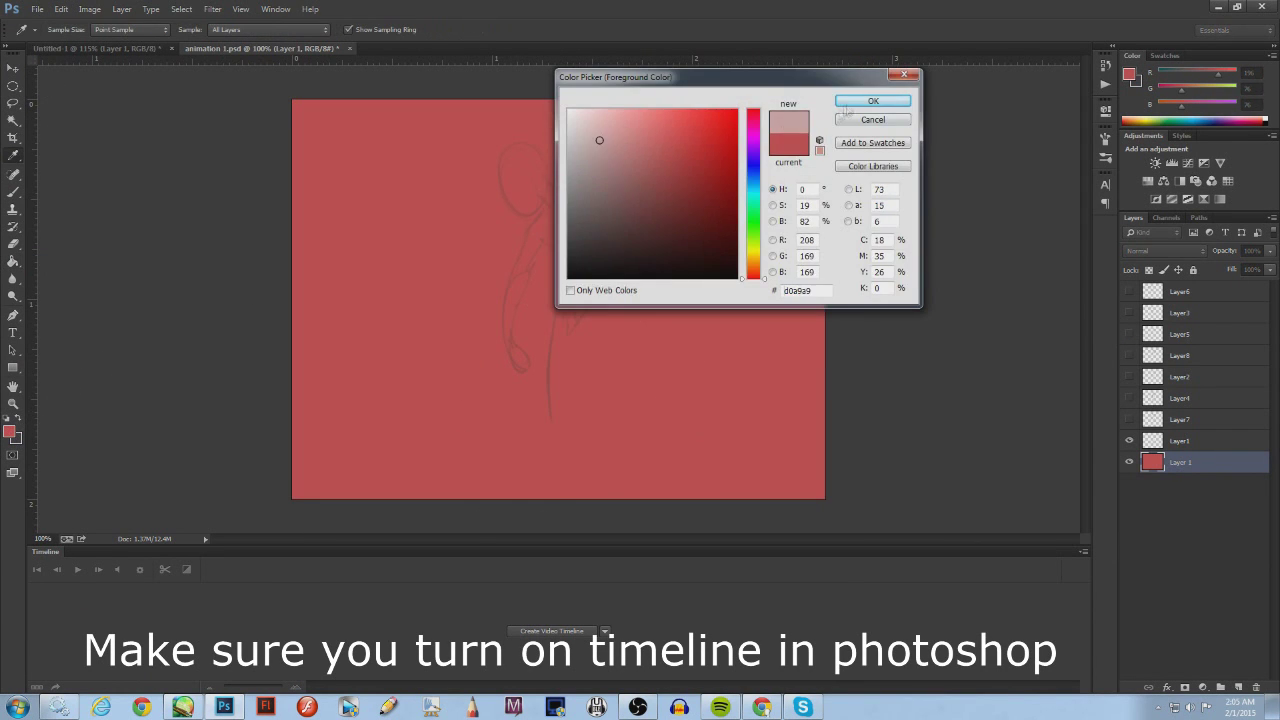
left_click(873, 101)
left_click(686, 432)
Create a timeline for the document, convert it to a frame animation and reduce the timeline's height
left_click(551, 632)
left_click(37, 687)
left_click_drag(271, 546, 271, 617)
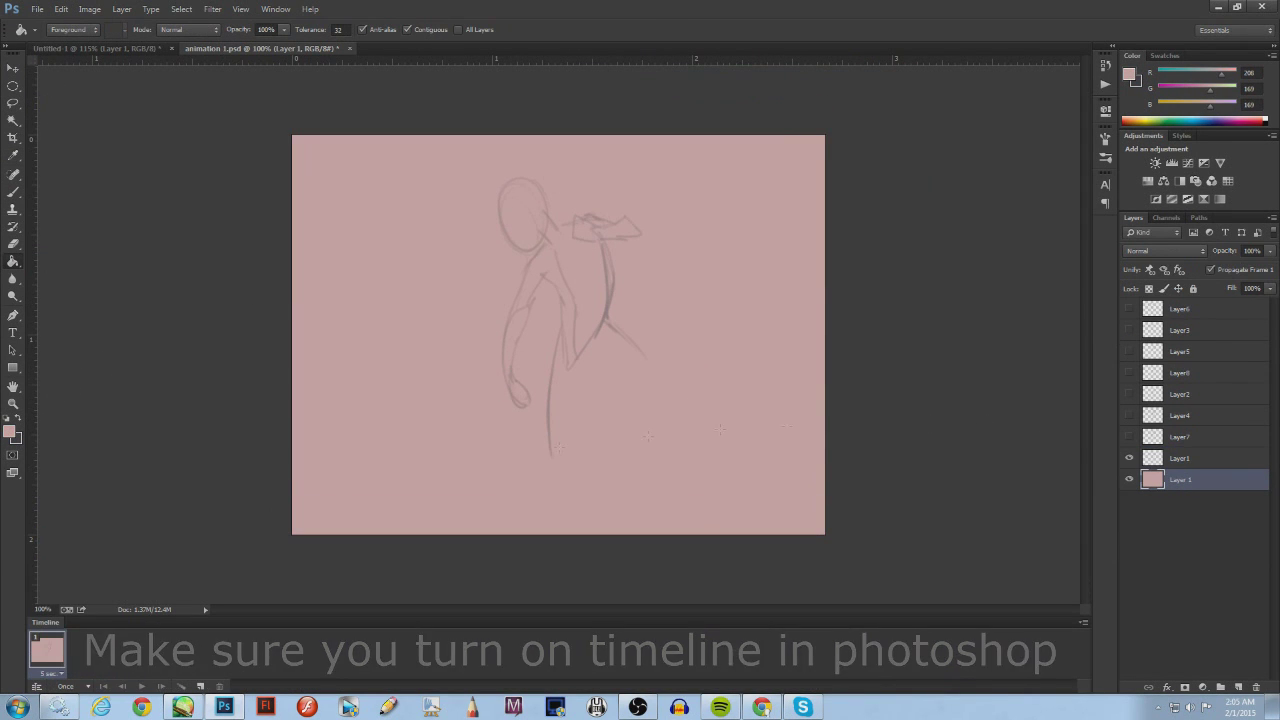
Lock the pink background layer, select Layer1 and set the first frame's delay to 0.1 seconds
left_click(13, 192)
left_click(1130, 459)
left_click(1131, 459)
left_click(1180, 458)
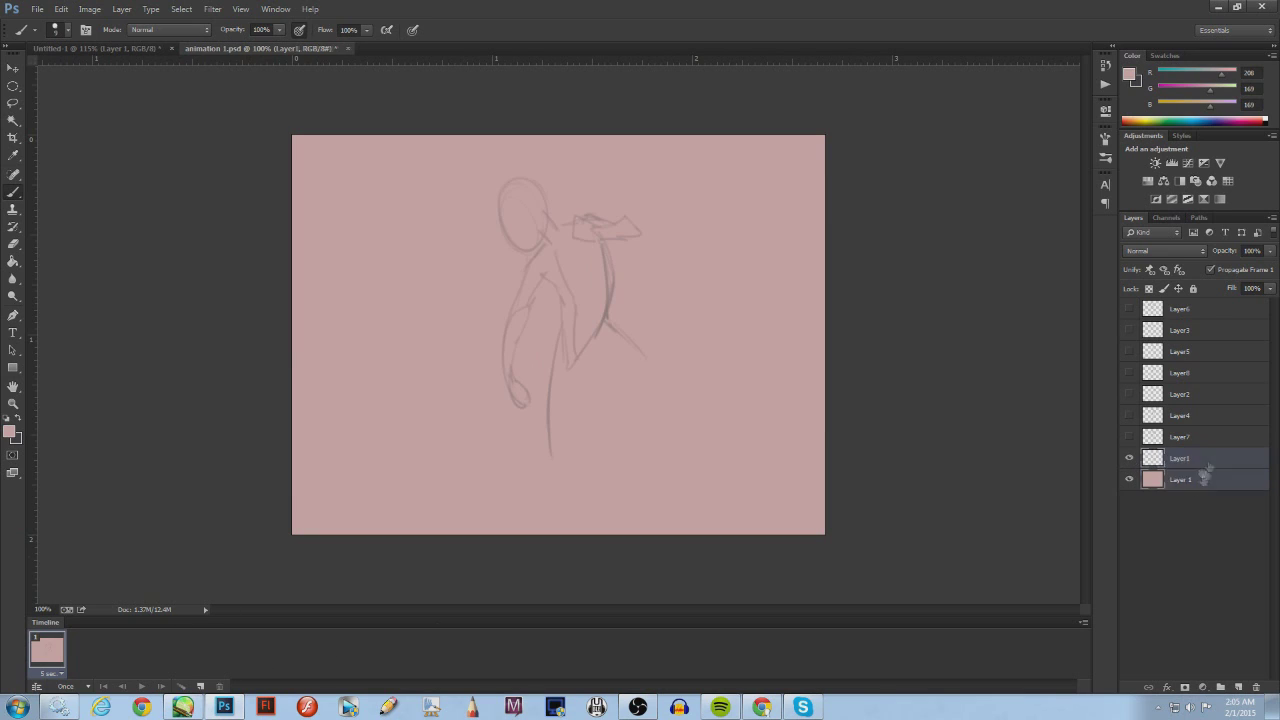
left_click(48, 673)
left_click(74, 530)
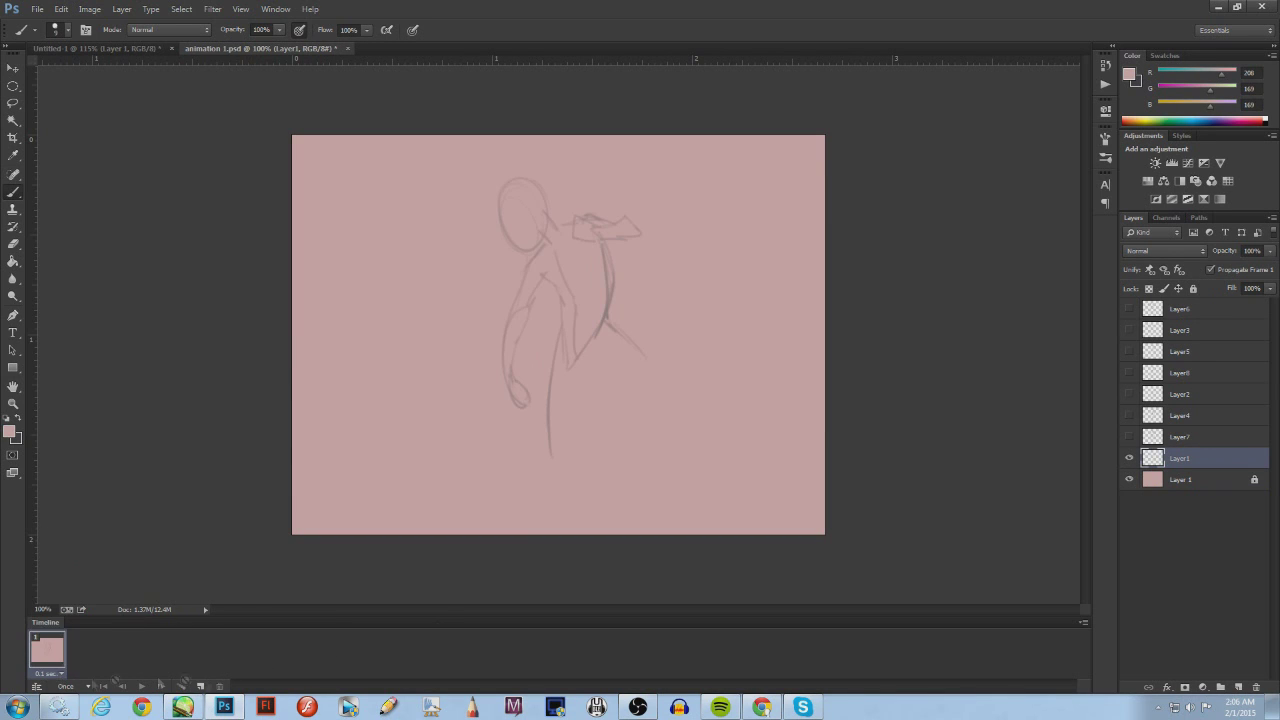
Add frames 2 and 3, showing only Layer7 and then only Layer4 over the pink background
left_click(200, 687)
left_click(1130, 458)
left_click(1130, 437)
left_click(200, 687)
left_click(1130, 437)
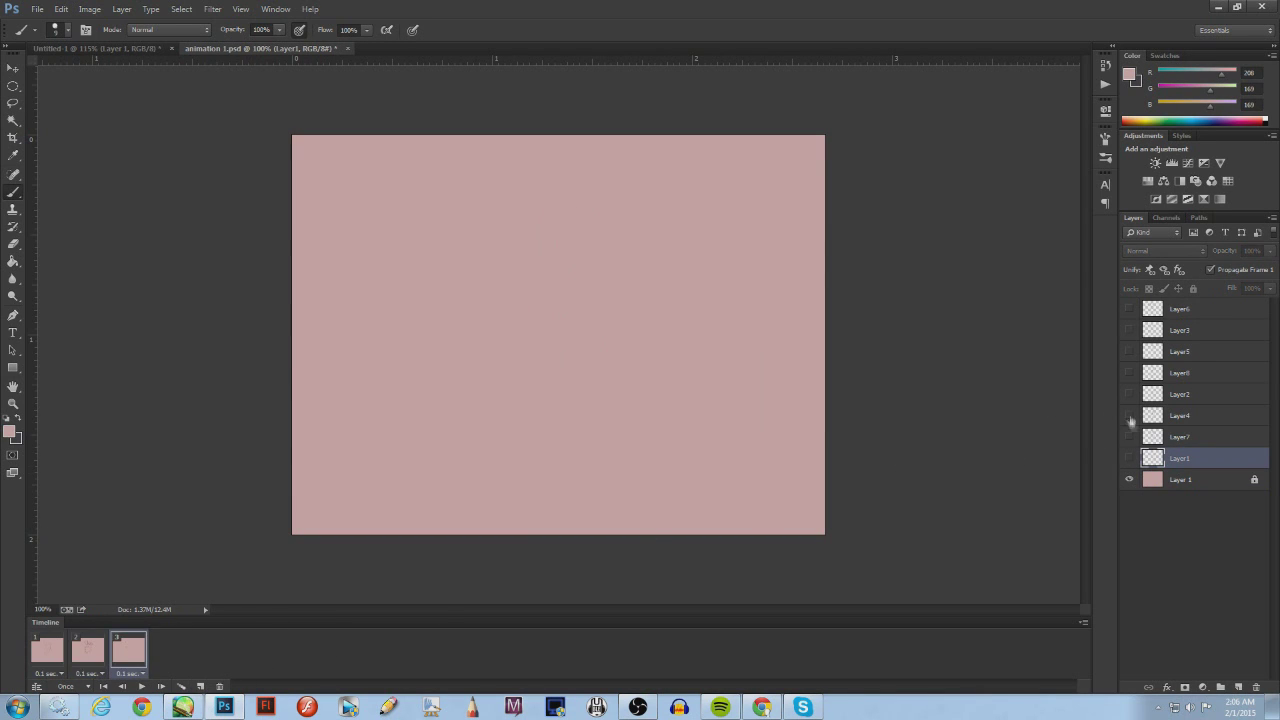
left_click(1130, 416)
Add frames 4 and 5, showing only Layer2 and then only Layer8 over the pink background
left_click(200, 687)
left_click(1130, 416)
left_click(1130, 394)
left_click(200, 687)
left_click(1130, 394)
left_click(1130, 373)
Add frames 6, 7 and 8, showing Layer5, Layer3 and Layer6 respectively over the pink background
left_click(1130, 351)
left_click(200, 687)
left_click(1130, 351)
left_click(1130, 330)
left_click(200, 687)
left_click(1130, 330)
left_click(1130, 309)
Play the animation, set its looping to Forever and play it again
left_click(141, 686)
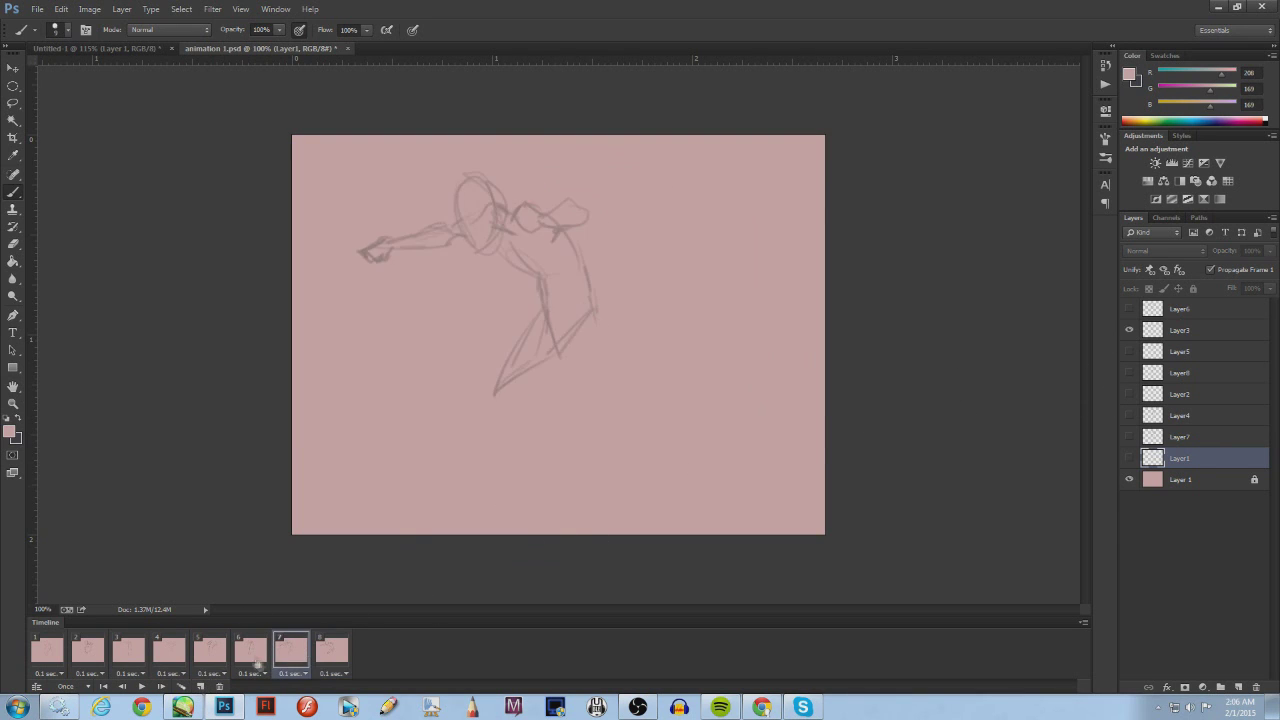
left_click(65, 686)
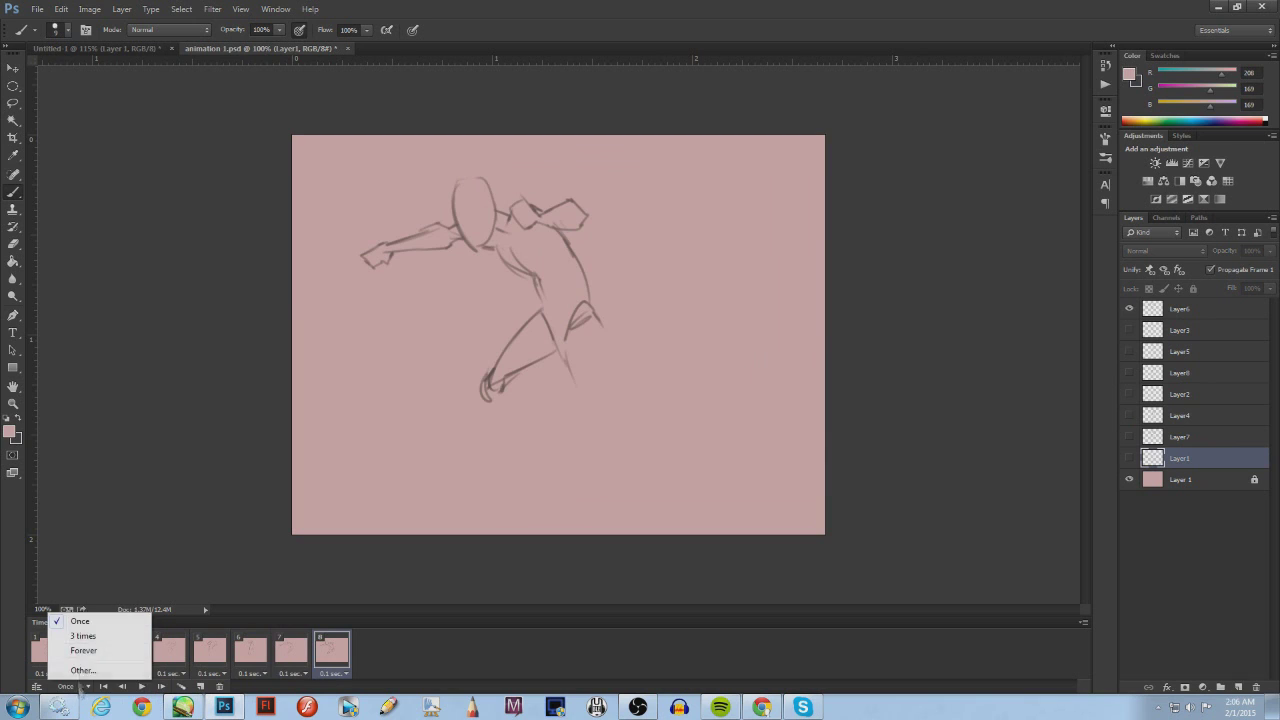
left_click(78, 654)
left_click(141, 686)
Set the delay of frames 2, 5 and 7 to 0.2 seconds
left_click(90, 674)
left_click(100, 544)
left_click(210, 674)
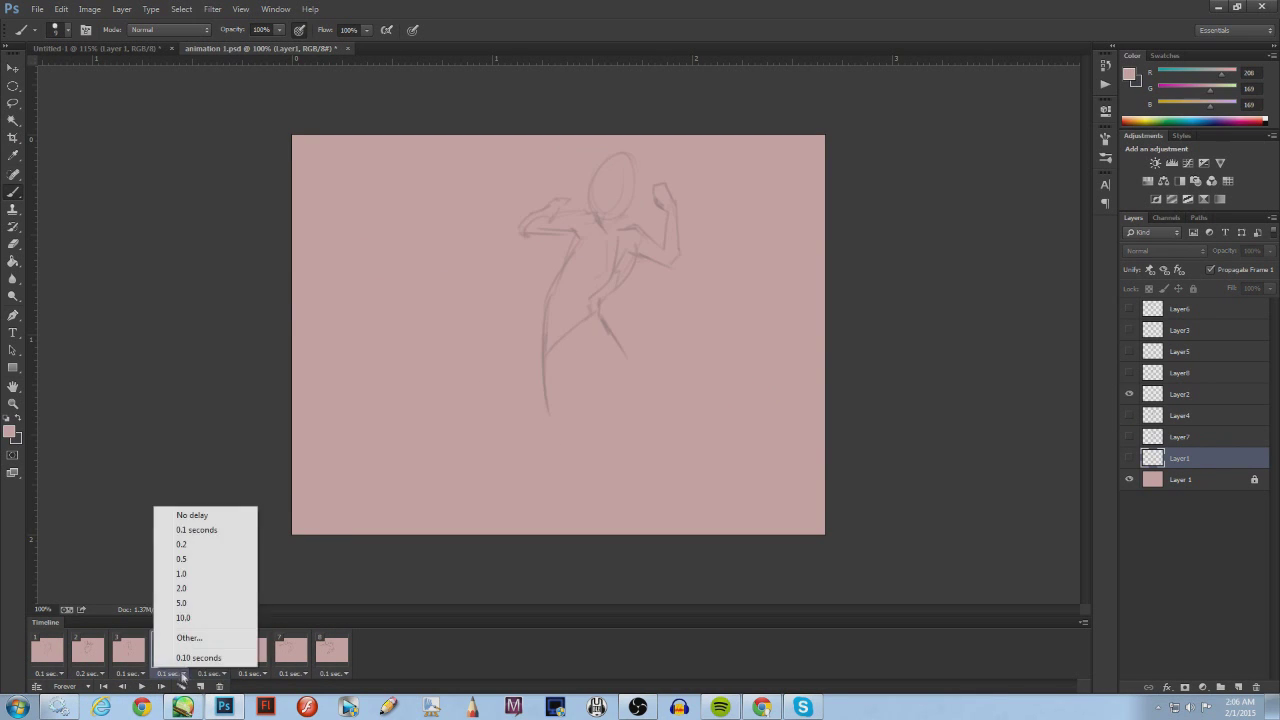
left_click(228, 546)
left_click(305, 674)
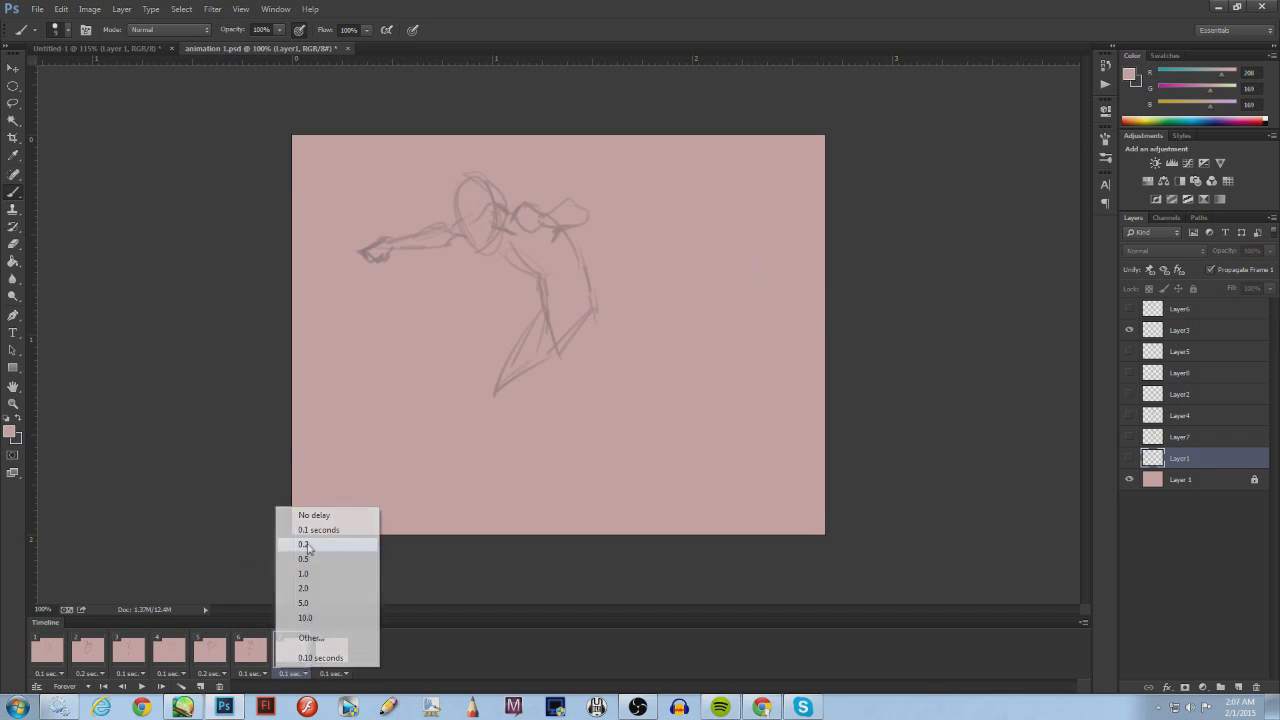
left_click(318, 546)
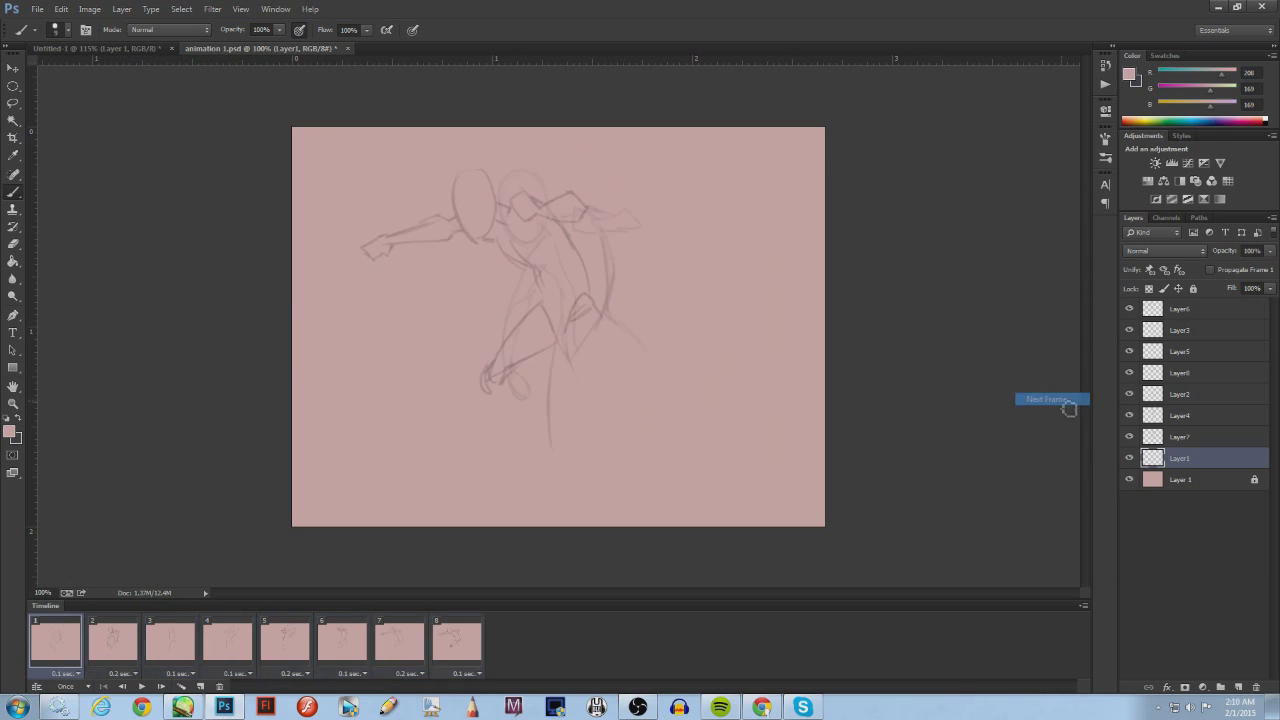
Change the looping option from Once to Forever and play back the retimed eight-frame animation
left_click(142, 687)
left_click(68, 687)
left_click(86, 651)
left_click(142, 687)
left_click(1083, 605)
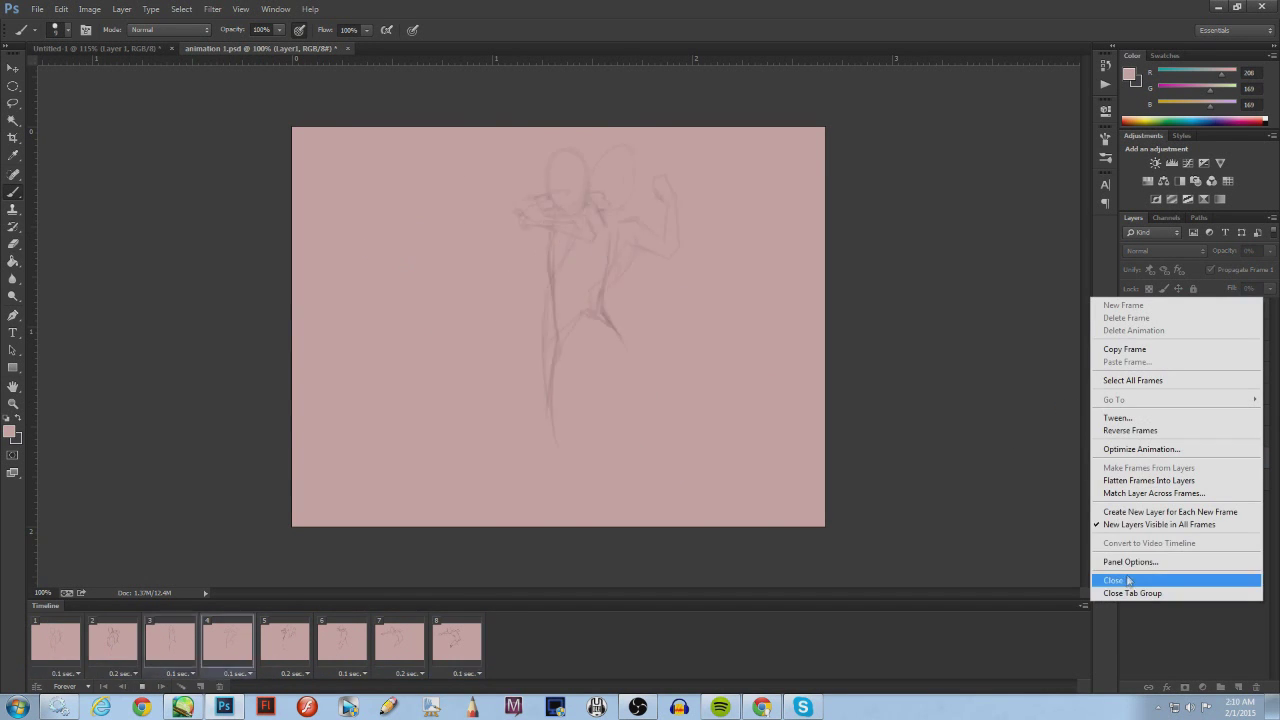
key("Escape")
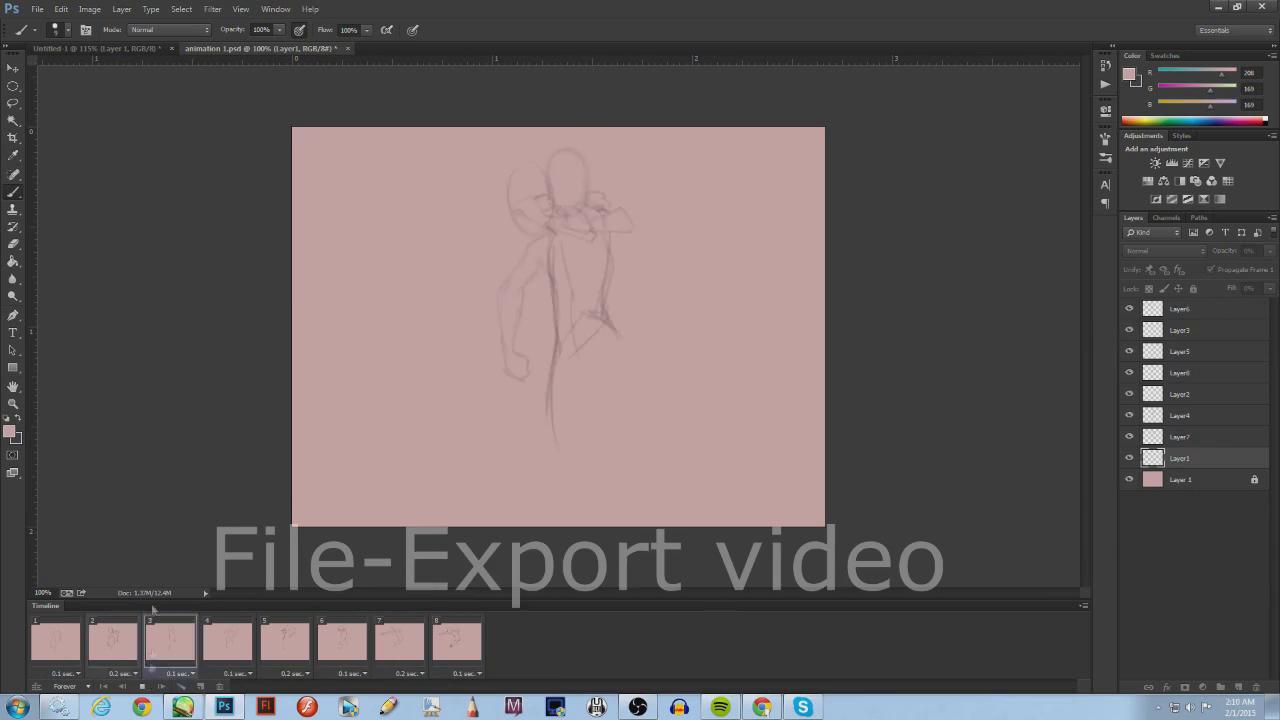
Render all frames as an H.264 video named tet with the High Quality preset
left_click(37, 9)
mouse_move(148, 289)
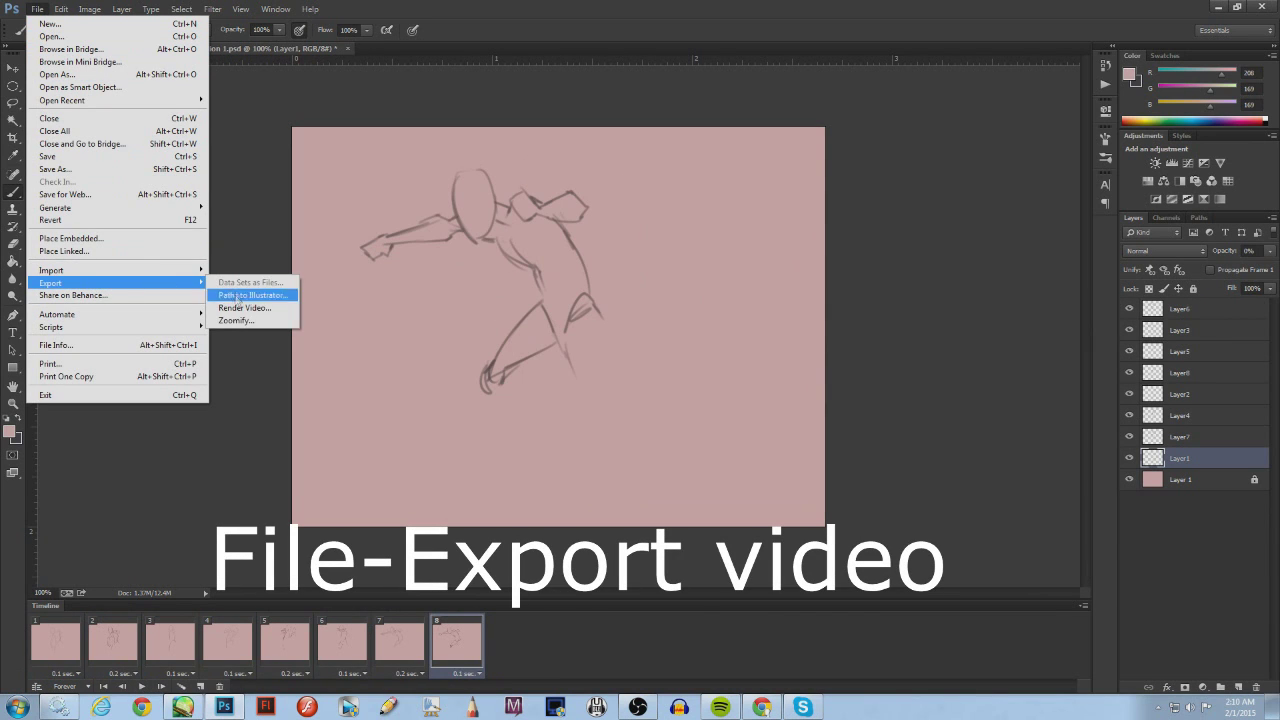
left_click(244, 308)
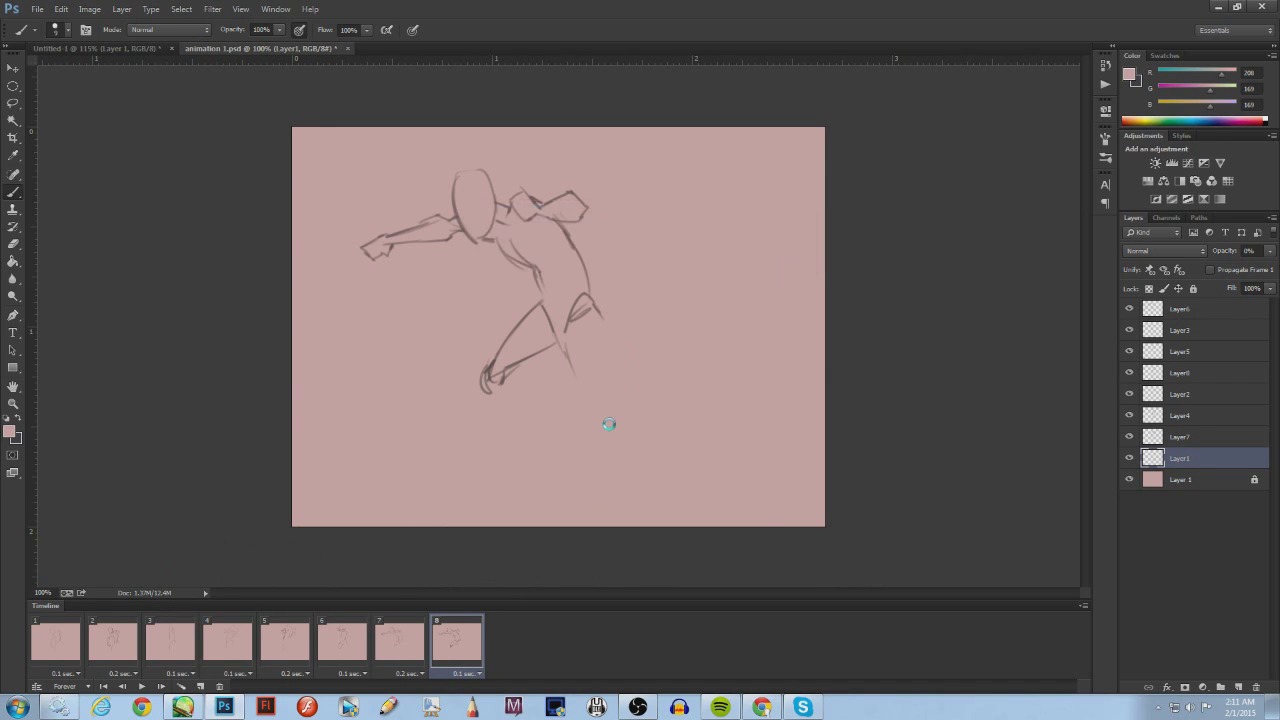
type("tet")
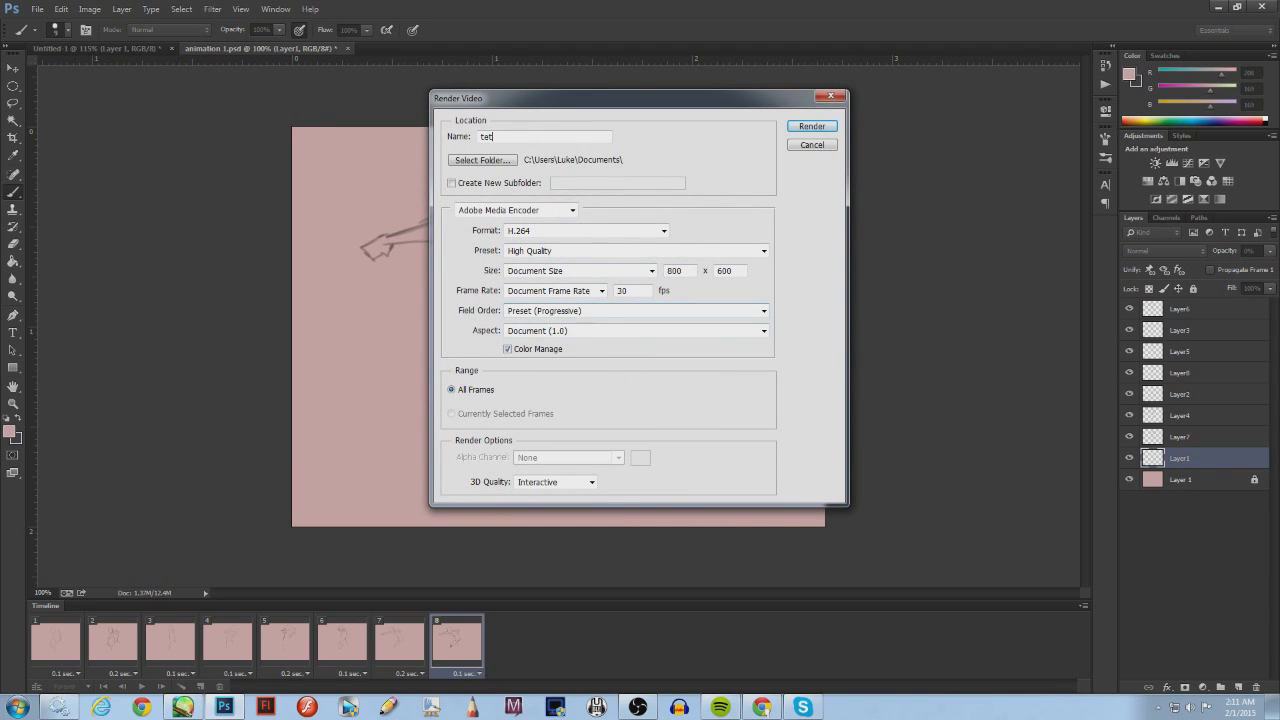
left_click(829, 127)
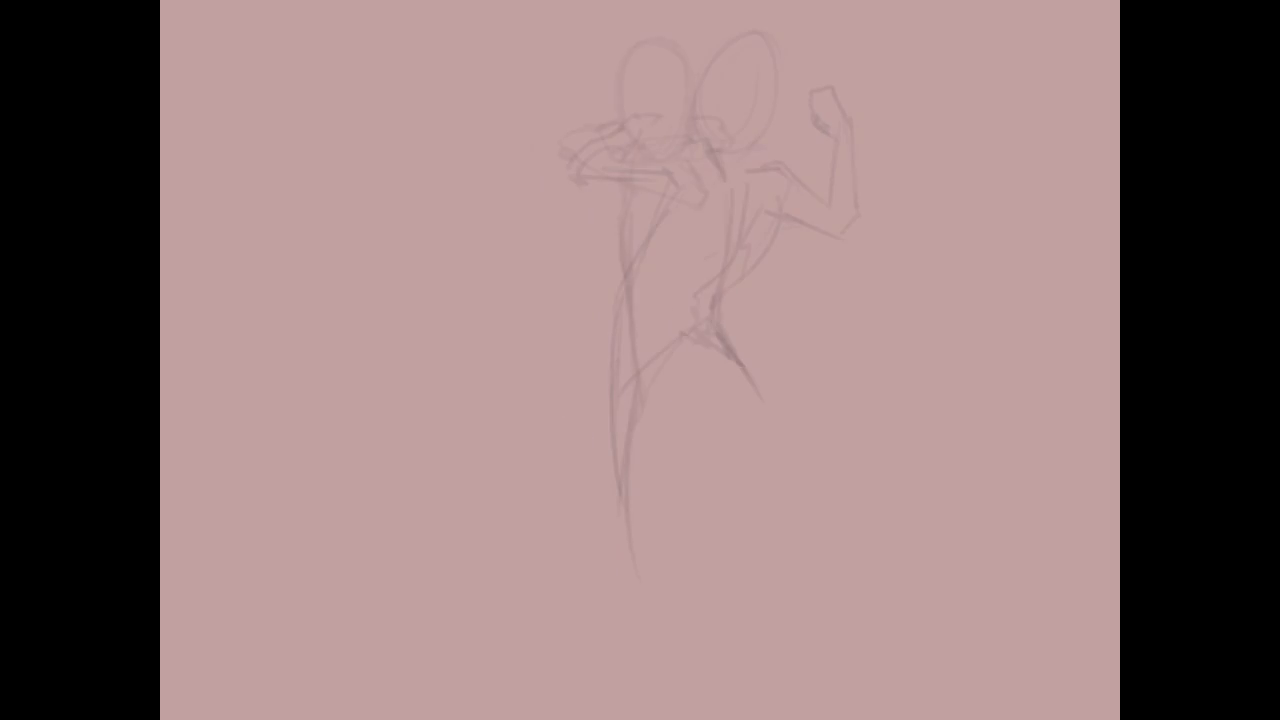